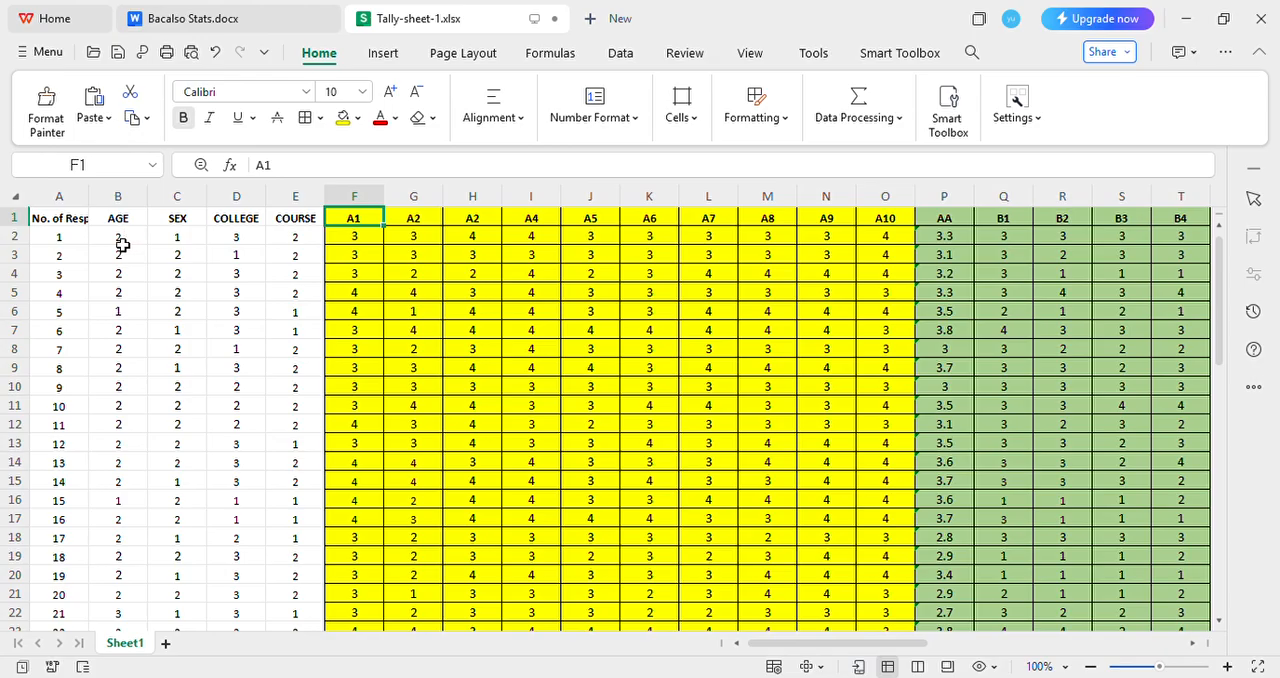
Examine the respondent rows of the tally sheet and the coding legend beneath them, starting with the age groups
scroll(125, 240, down, 9)
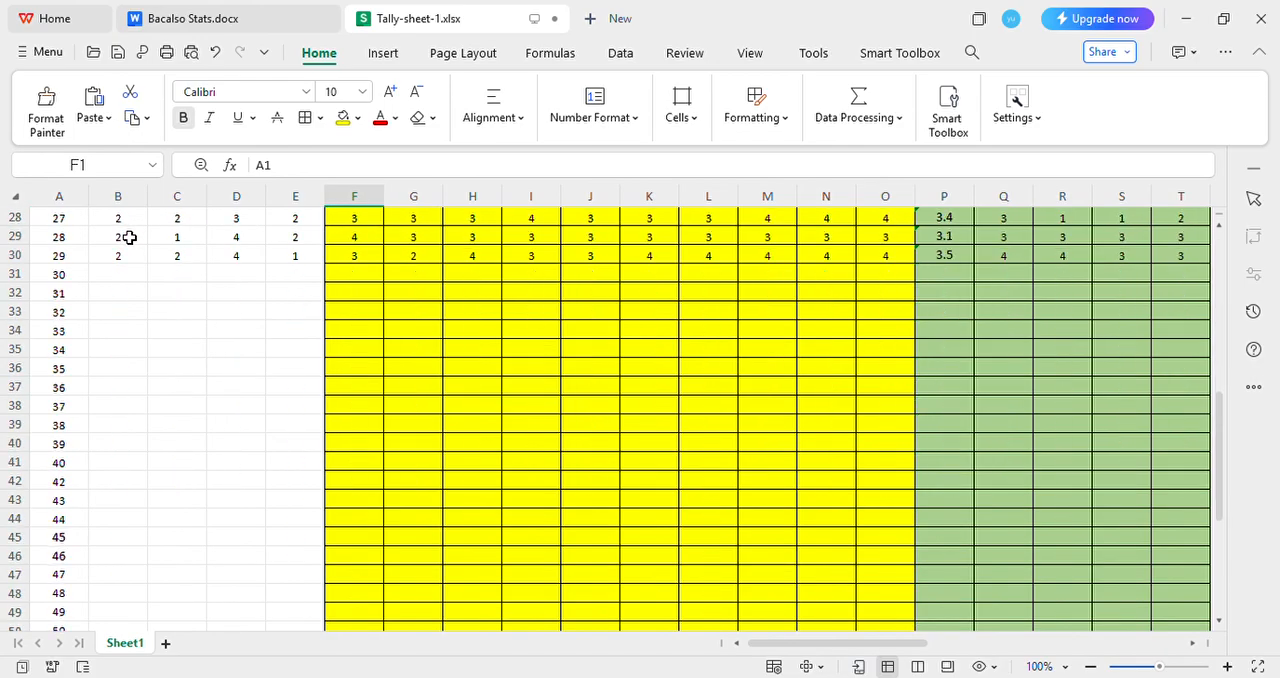
scroll(129, 237, down, 8)
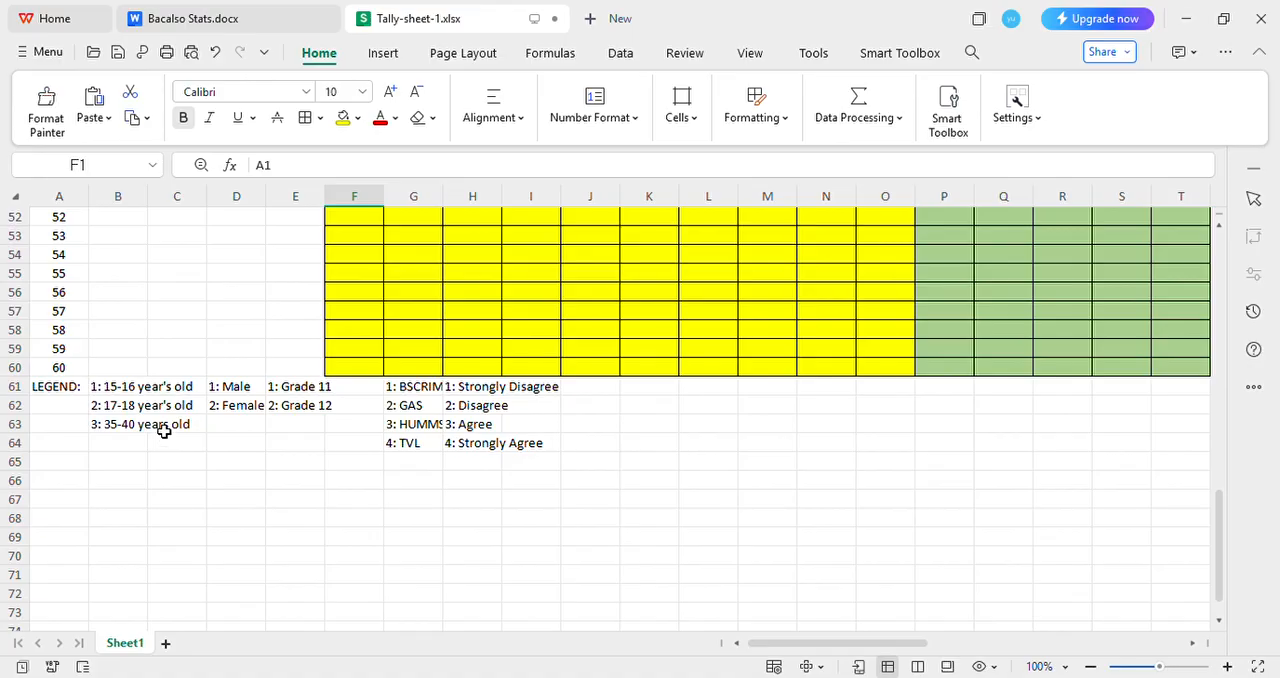
click(110, 390)
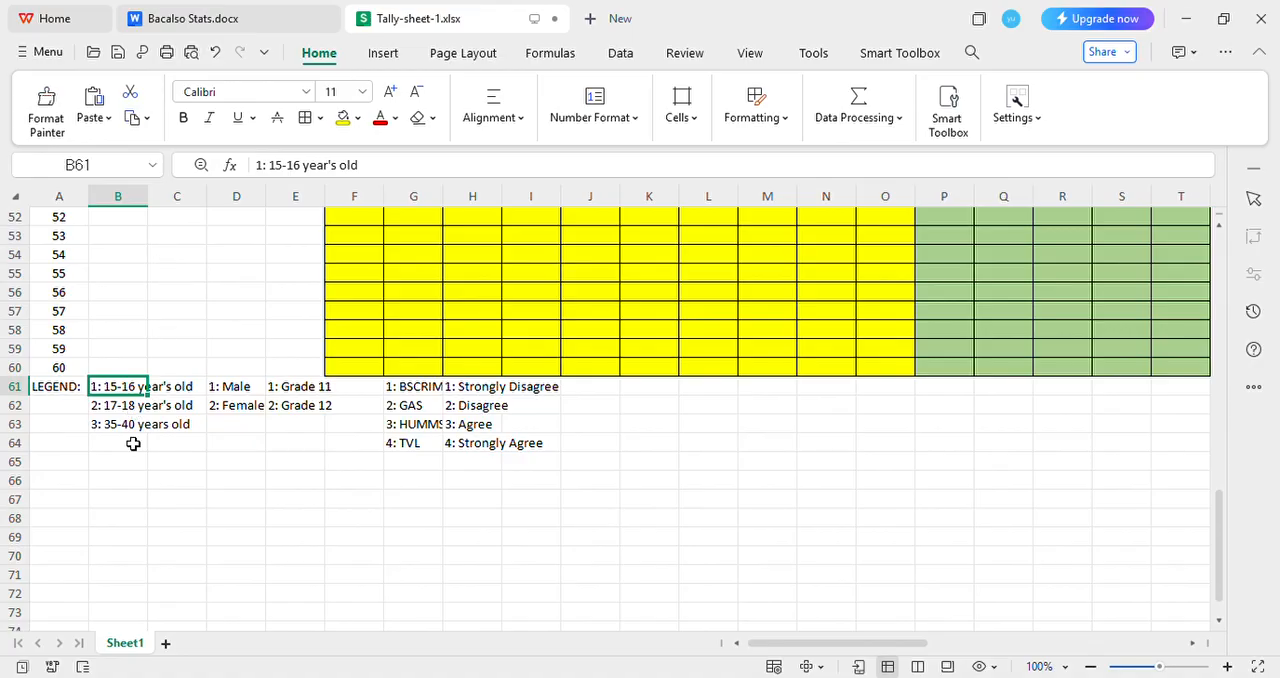
scroll(140, 338, up, 4)
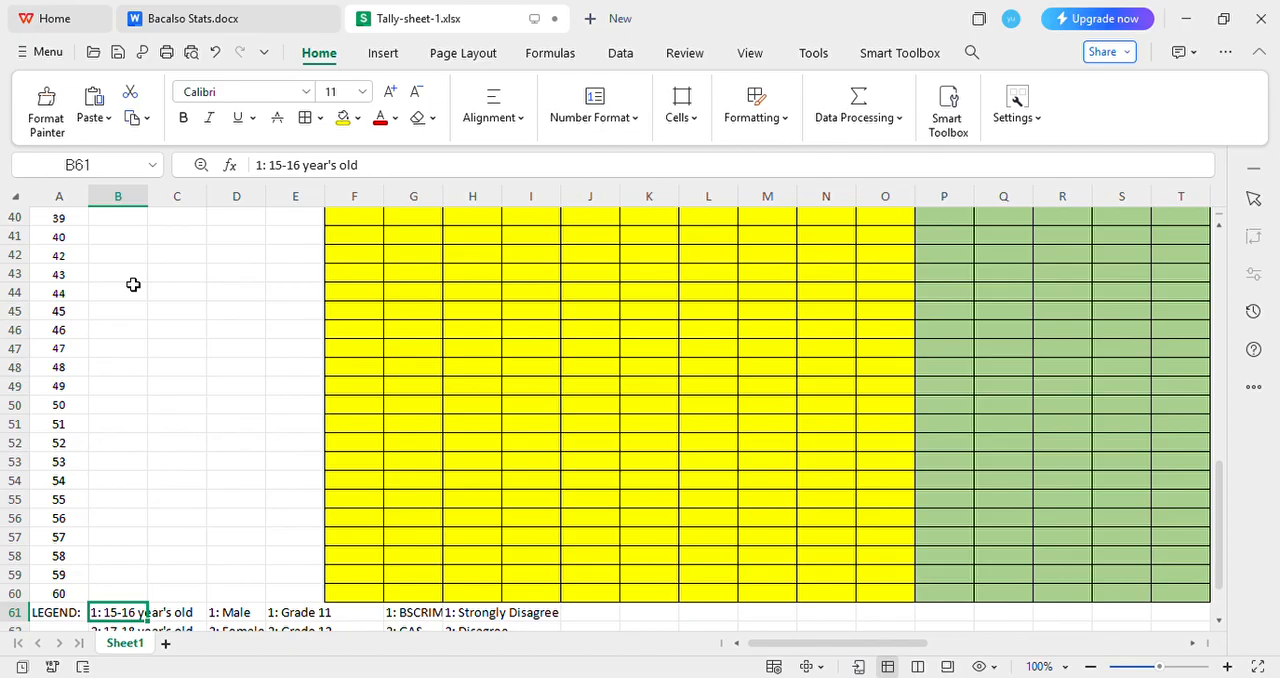
scroll(134, 278, up, 4)
scroll(134, 278, down, 6)
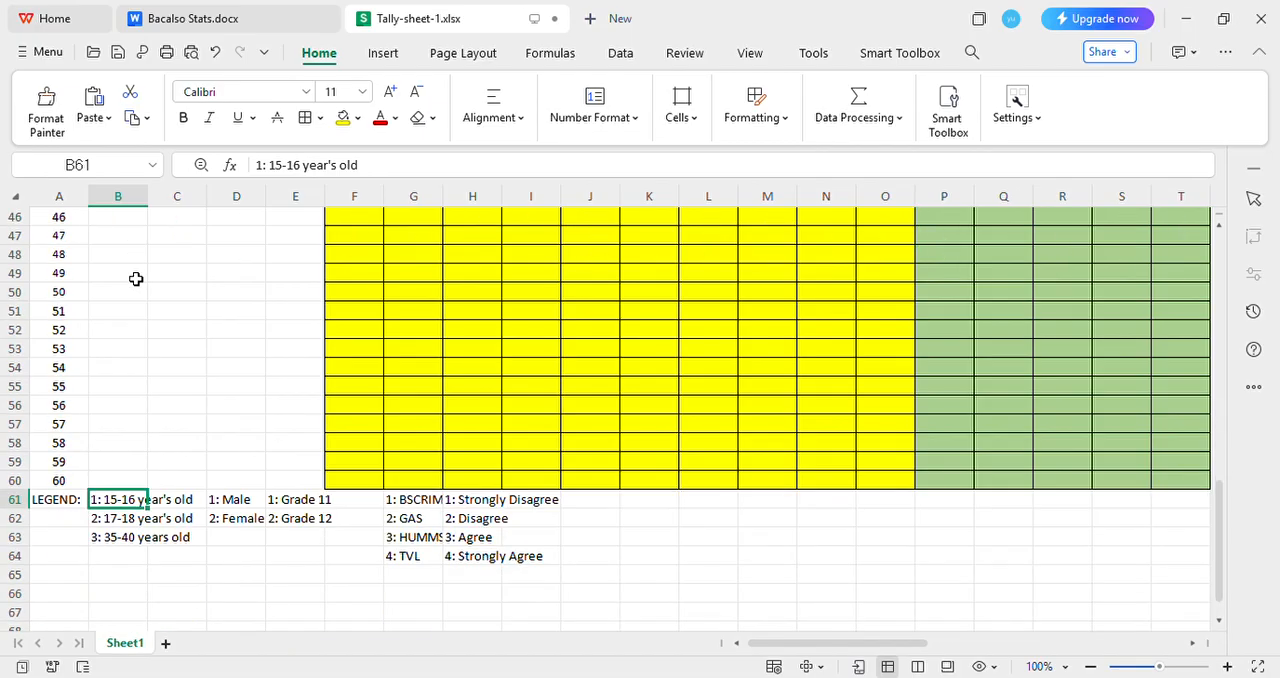
scroll(138, 355, up, 15)
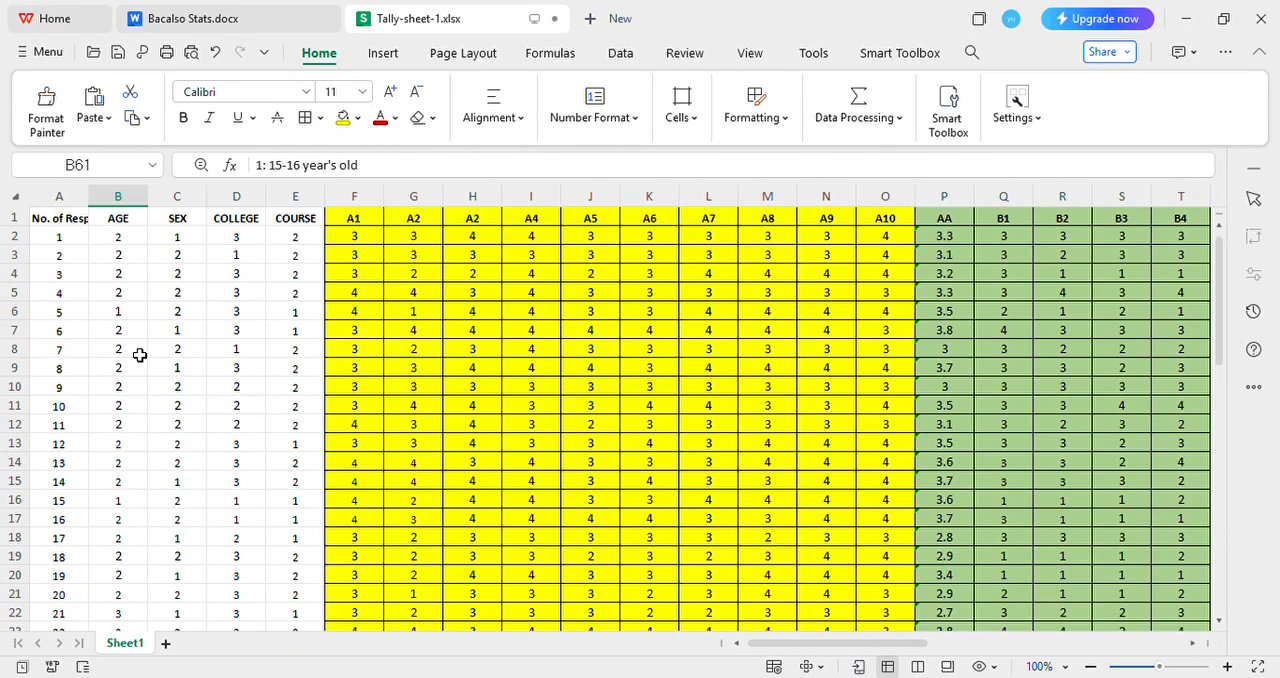
Compare the age codes of the first three respondents with the age groups in the legend
click(121, 240)
click(128, 258)
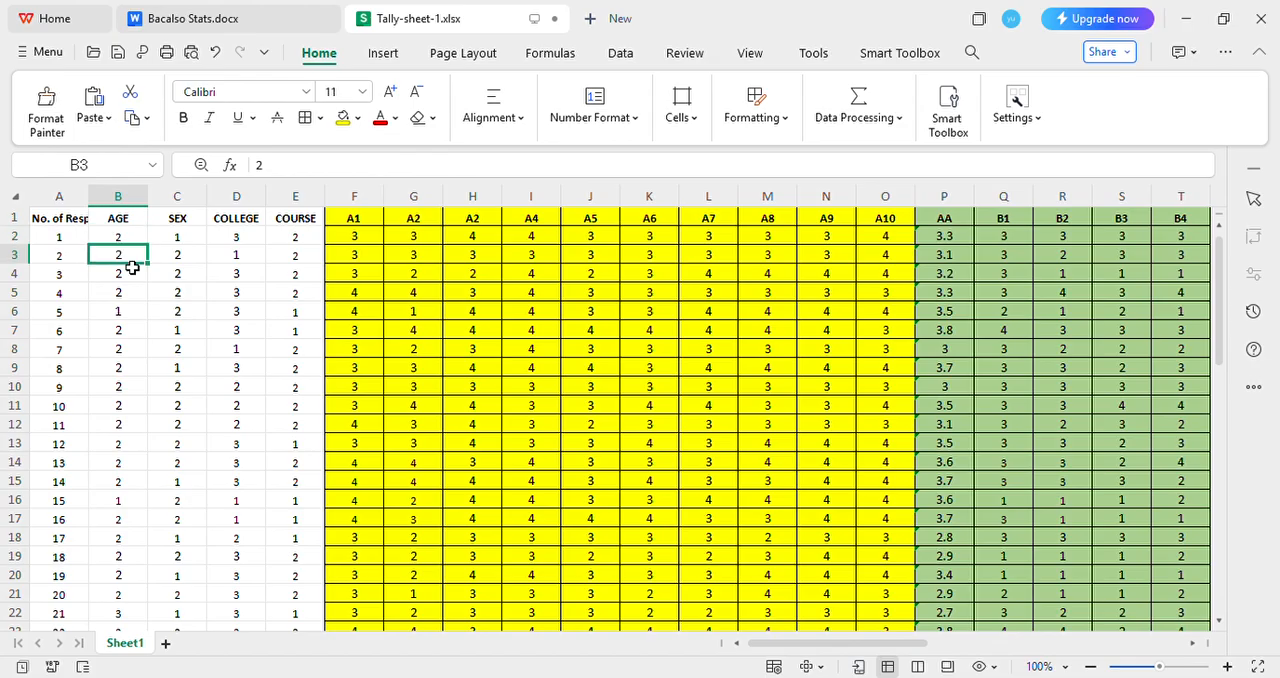
scroll(137, 466, down, 17)
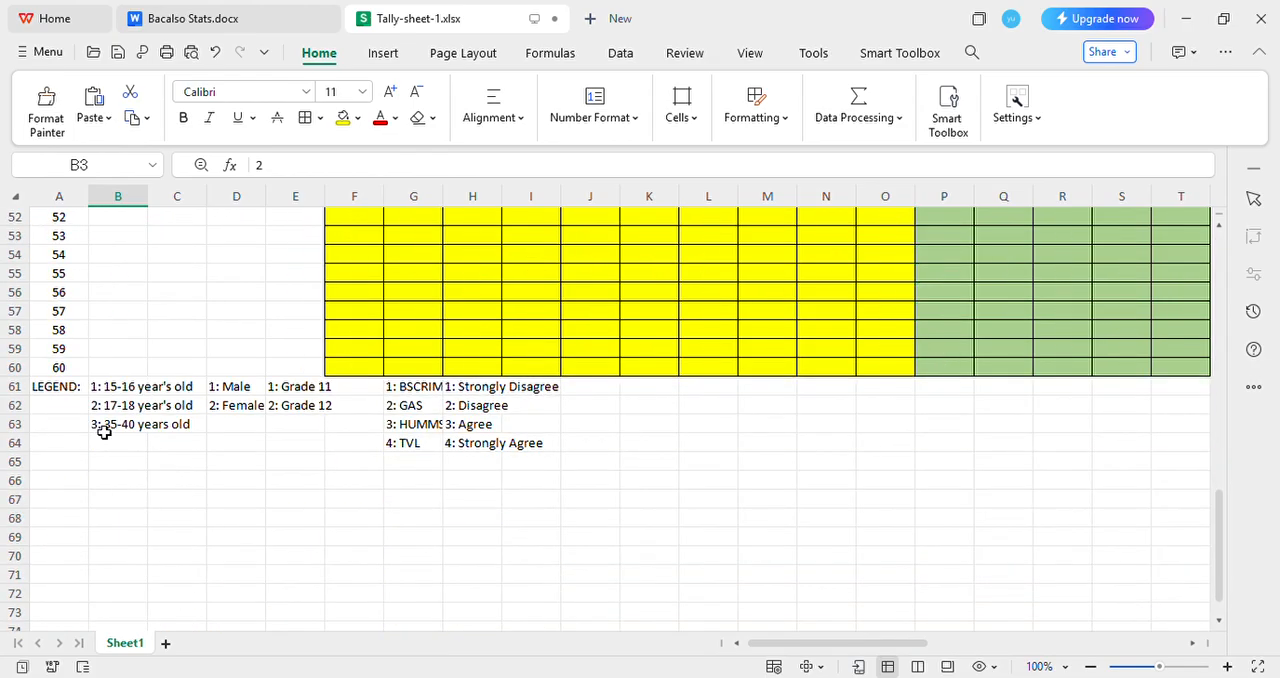
scroll(131, 417, up, 17)
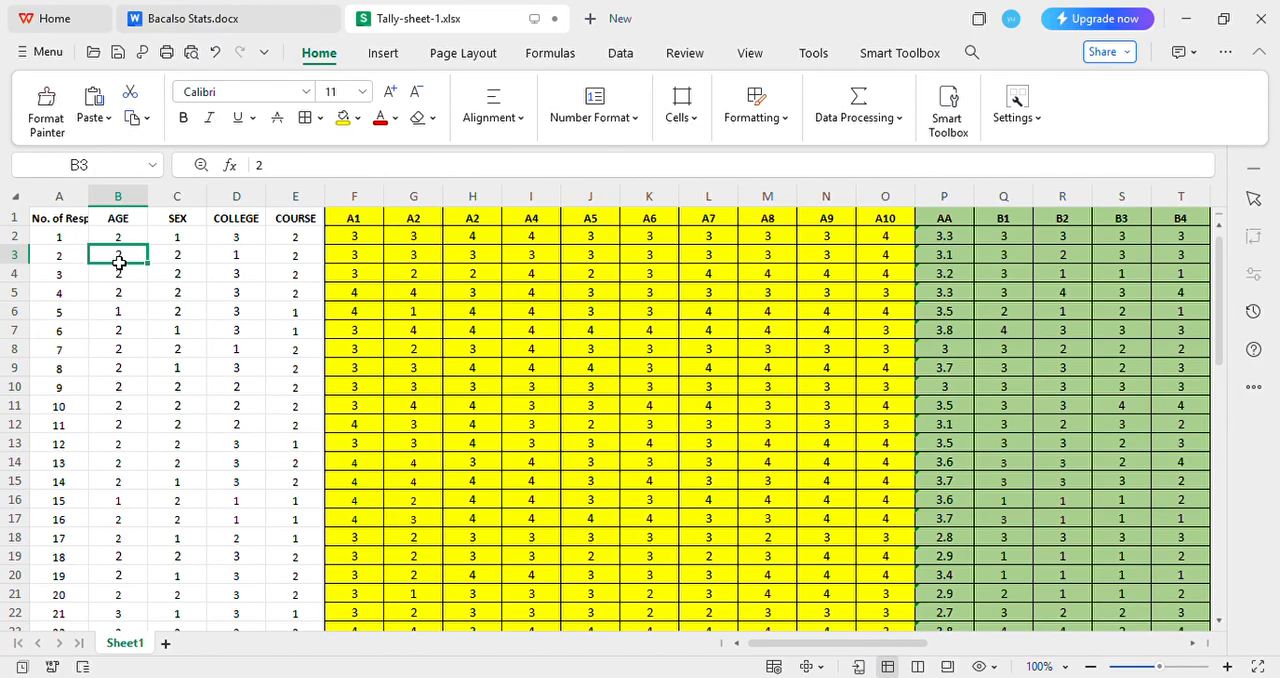
click(130, 239)
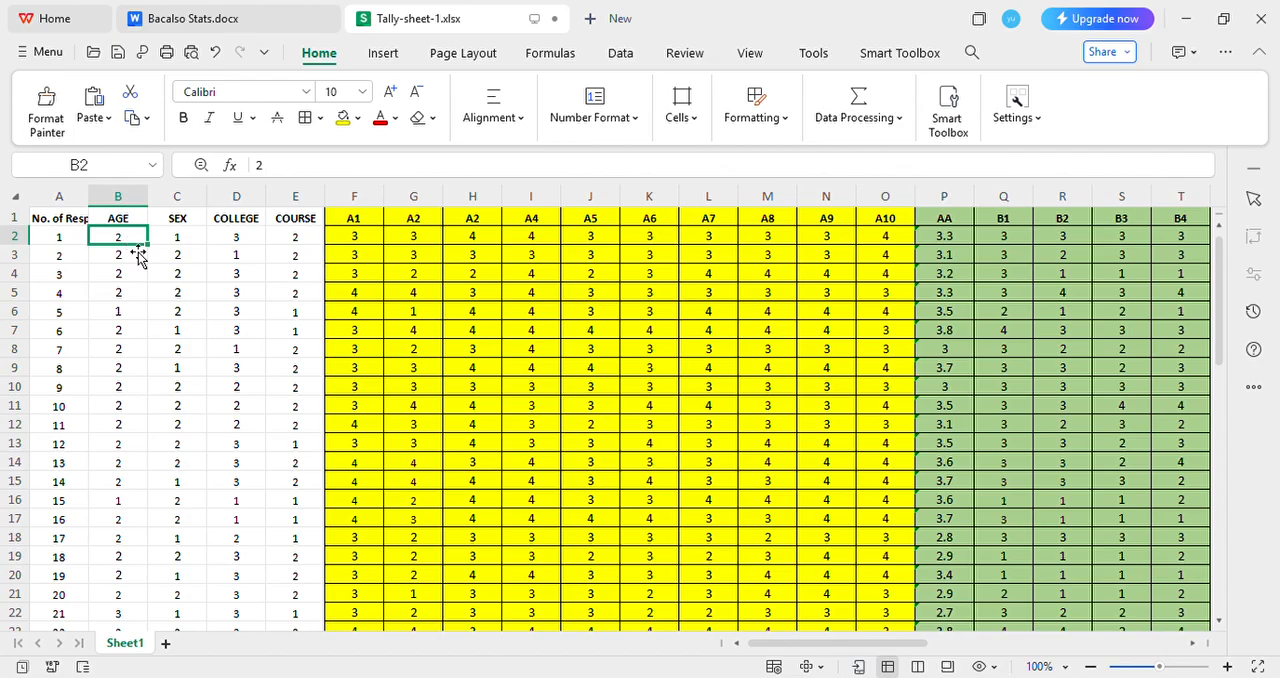
click(136, 264)
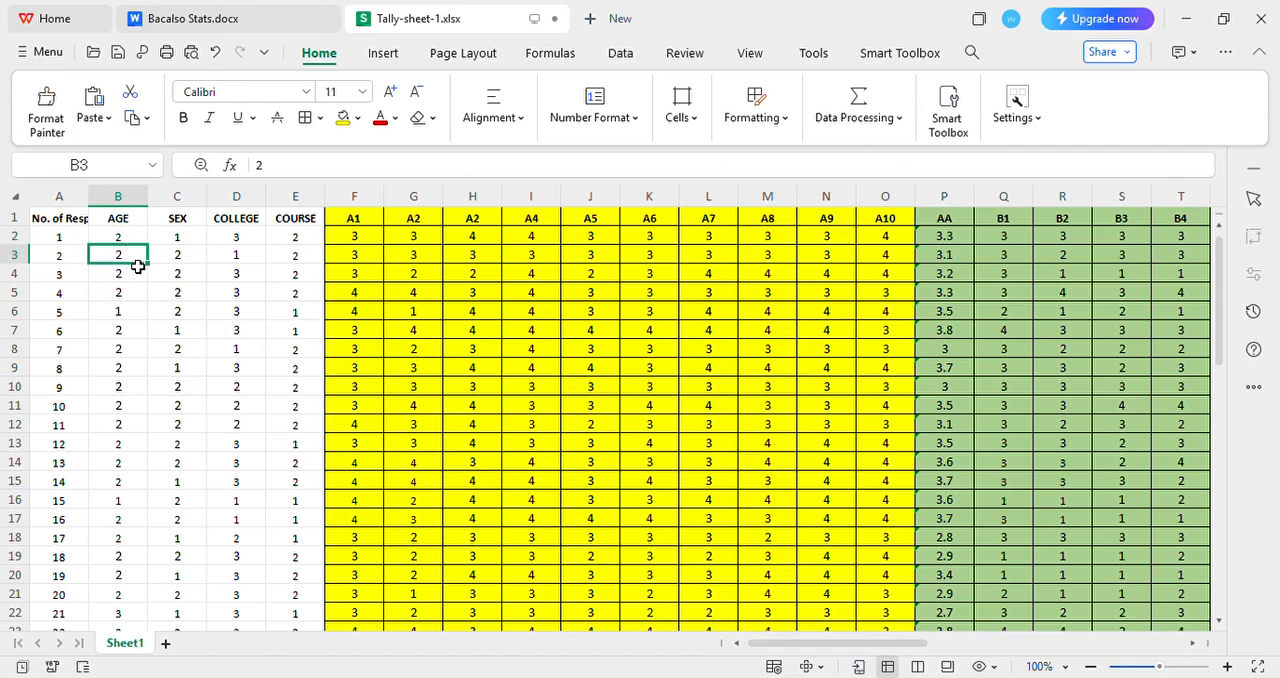
click(136, 276)
scroll(160, 266, down, 19)
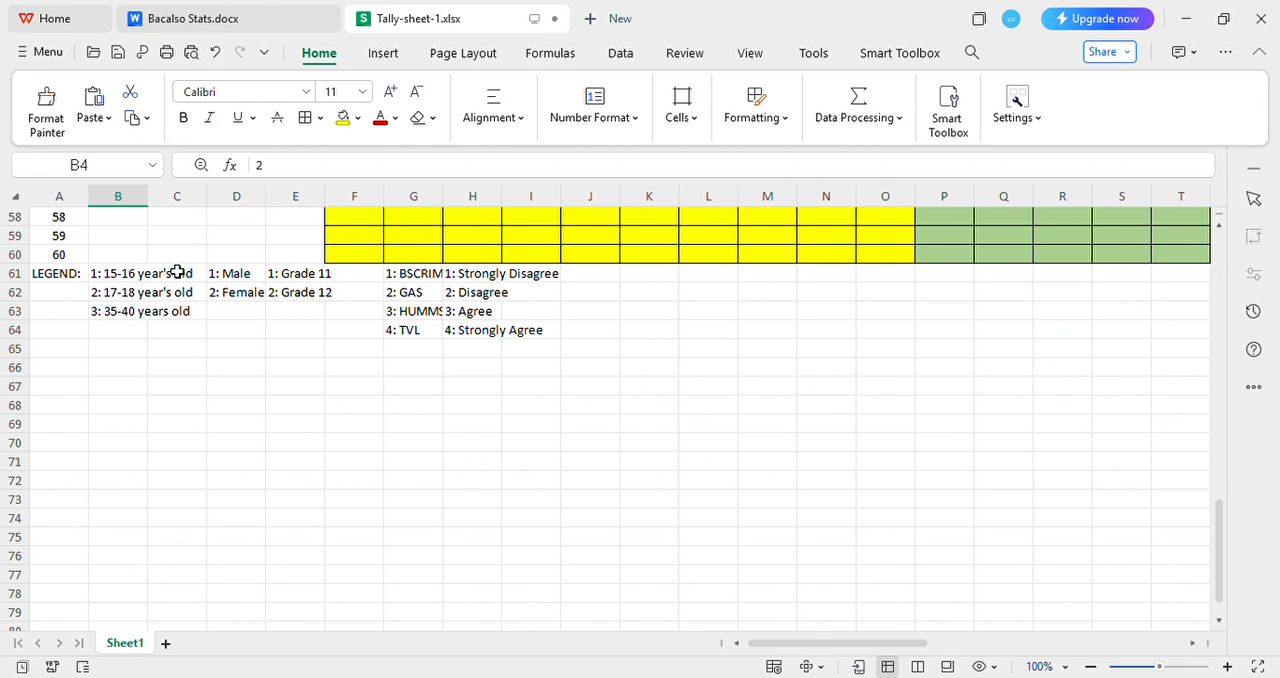
scroll(260, 295, up, 12)
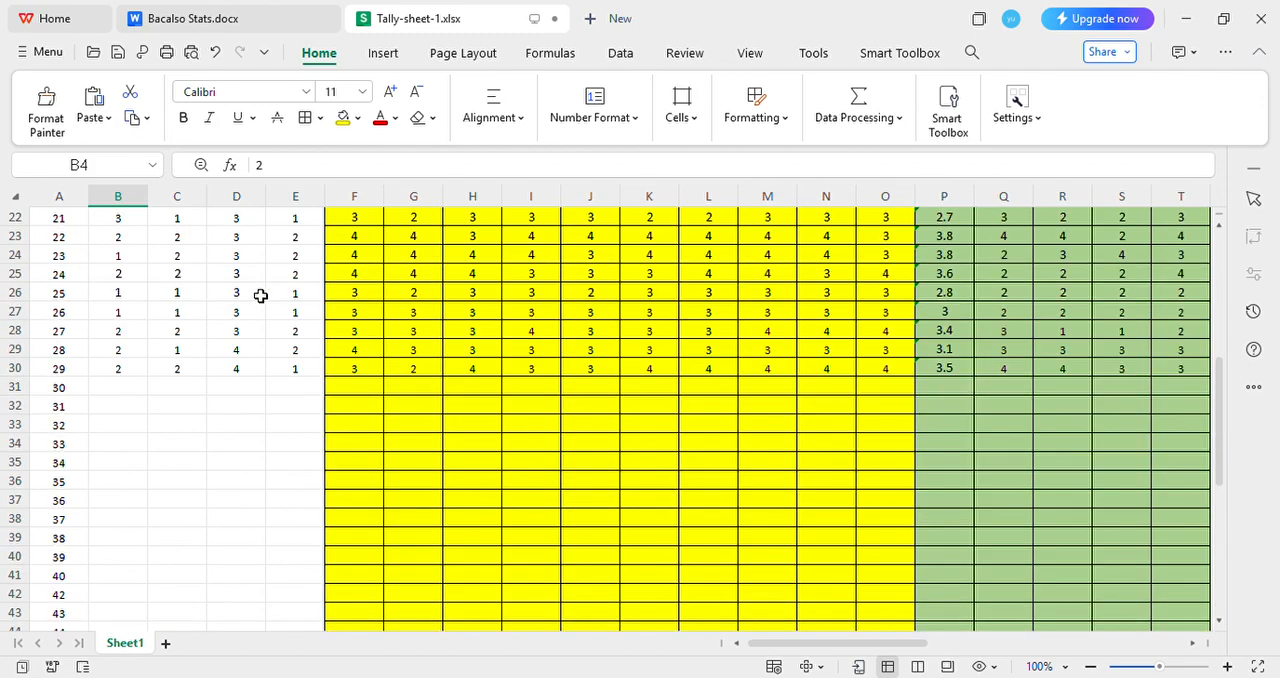
scroll(260, 295, up, 7)
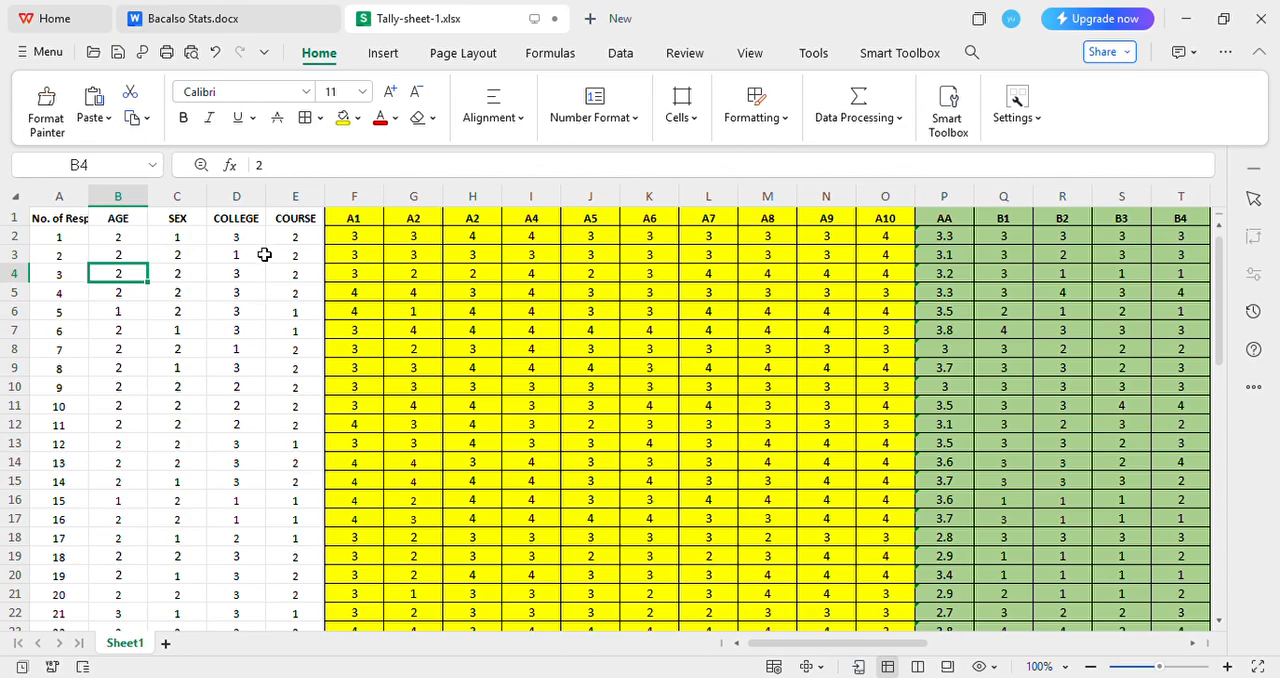
Check the first respondent's sex, college and course codes against the legend, and read the agreement scale for the survey answers
click(199, 241)
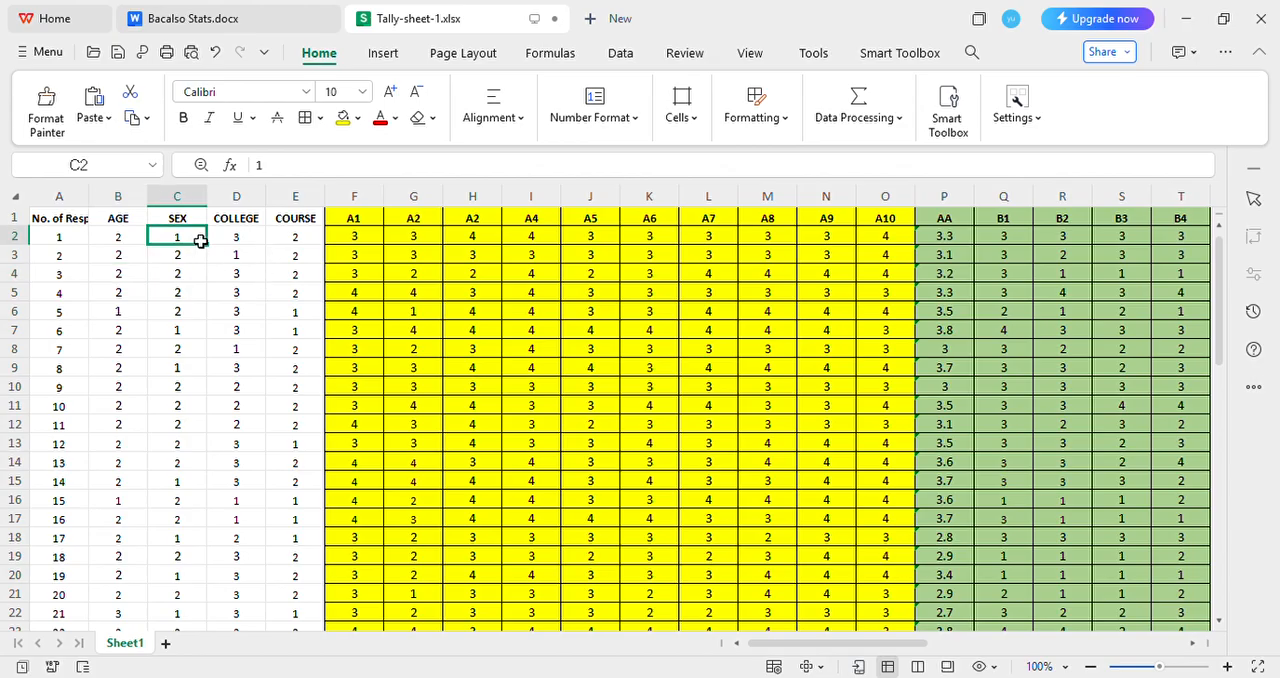
scroll(258, 253, down, 19)
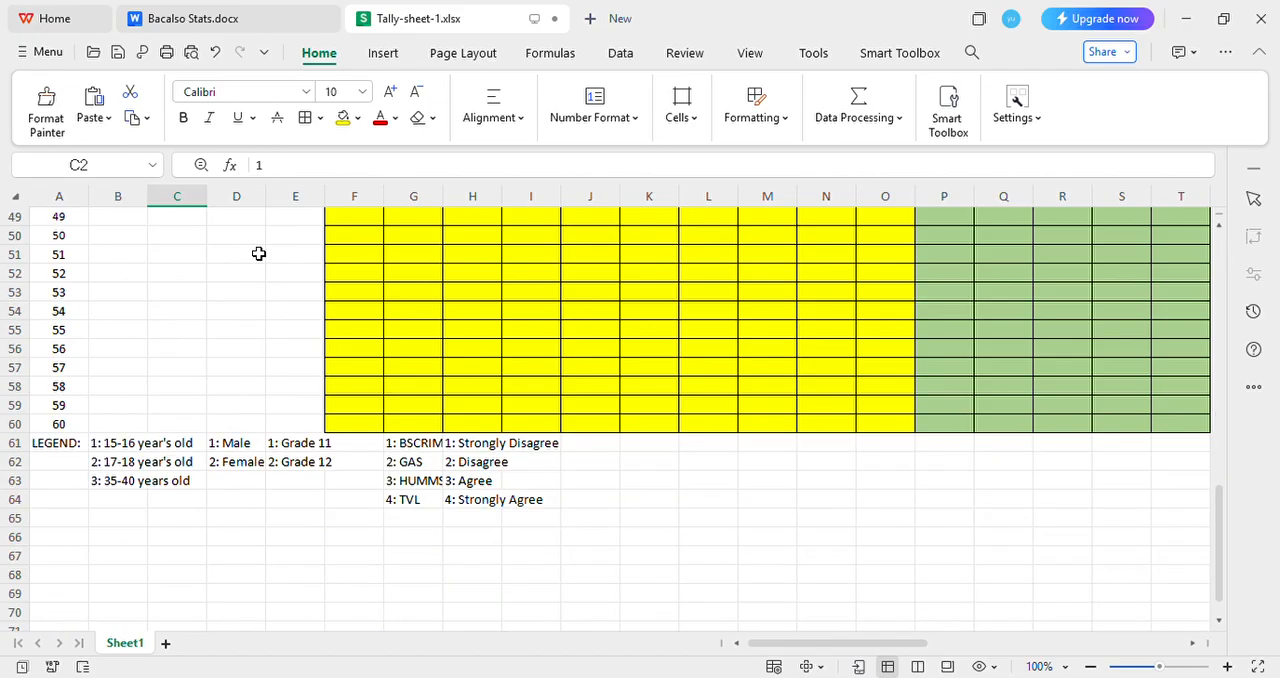
scroll(258, 253, up, 19)
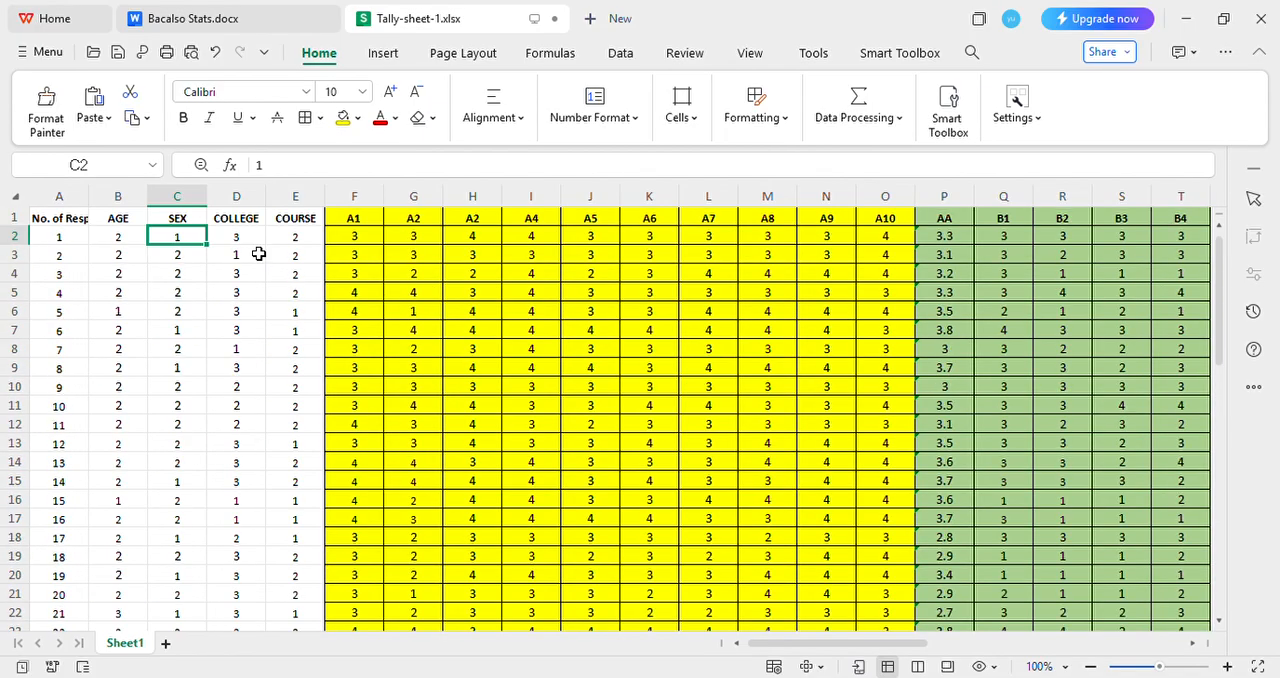
click(259, 240)
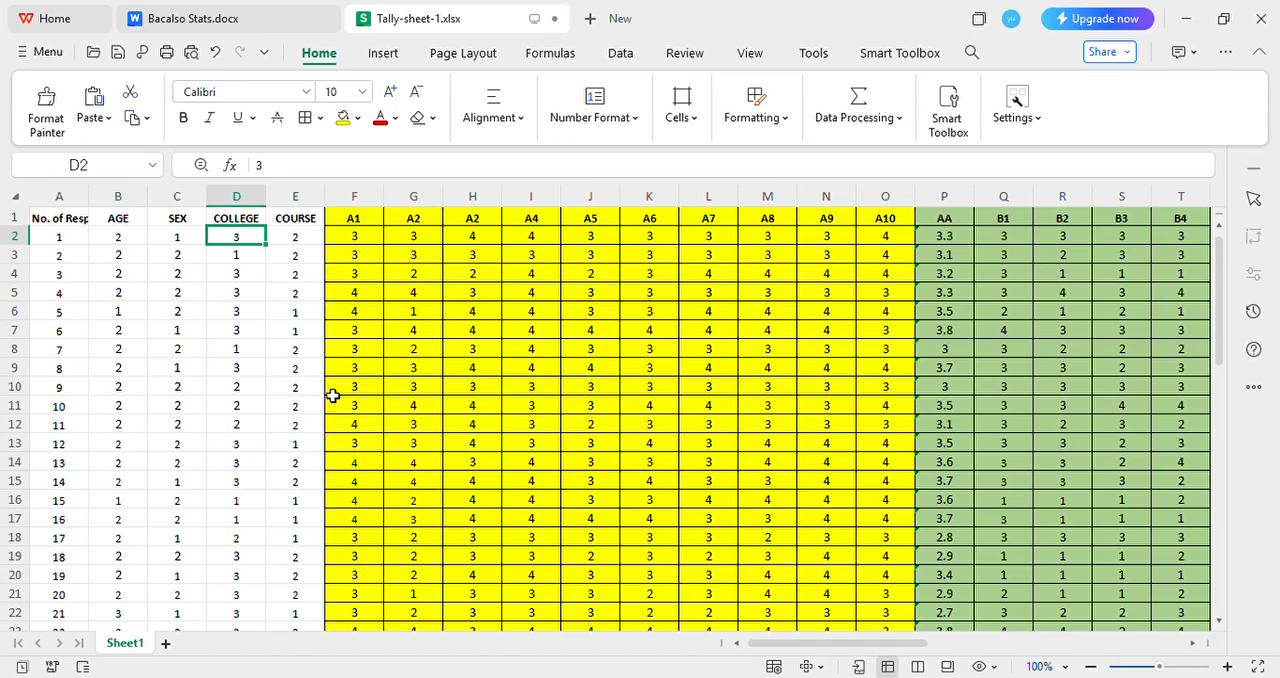
click(299, 241)
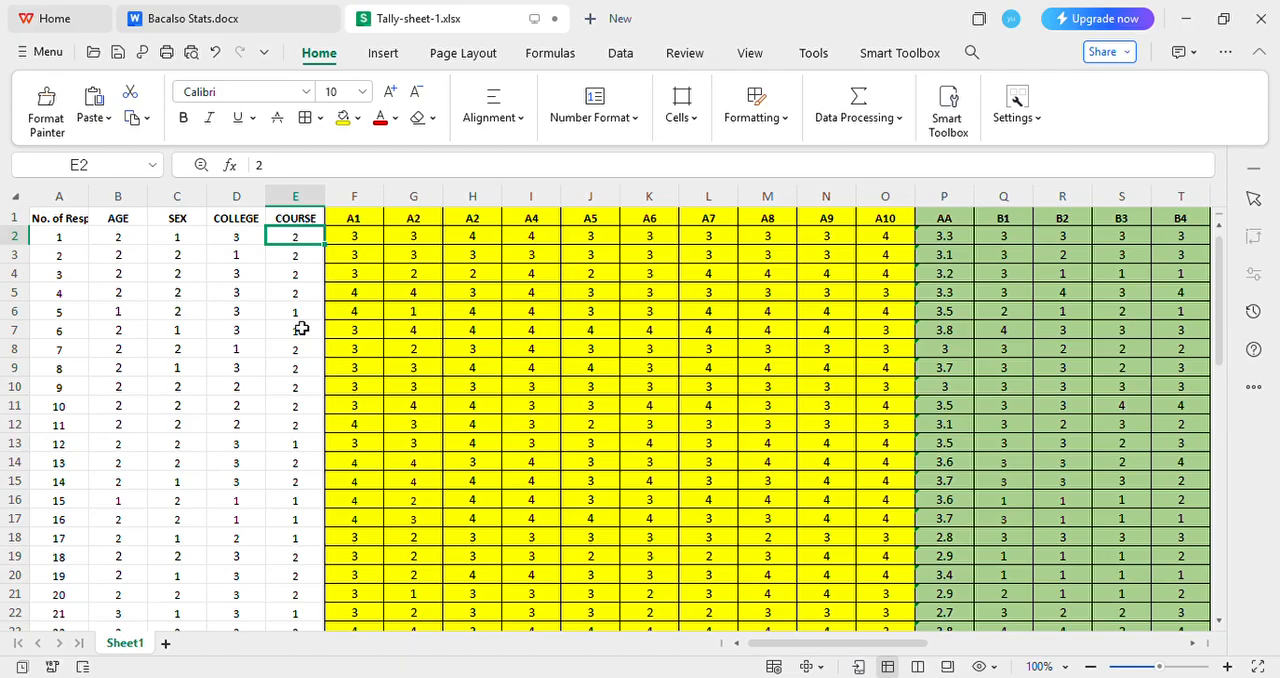
scroll(500, 389, down, 17)
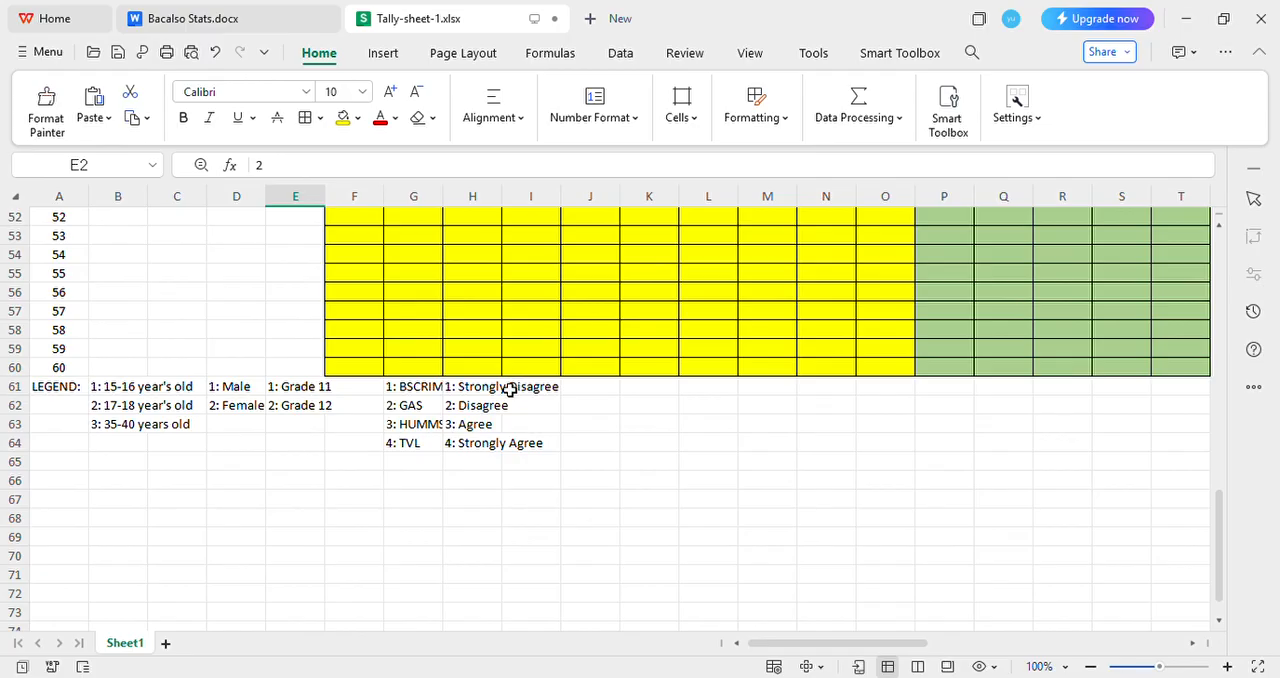
click(493, 393)
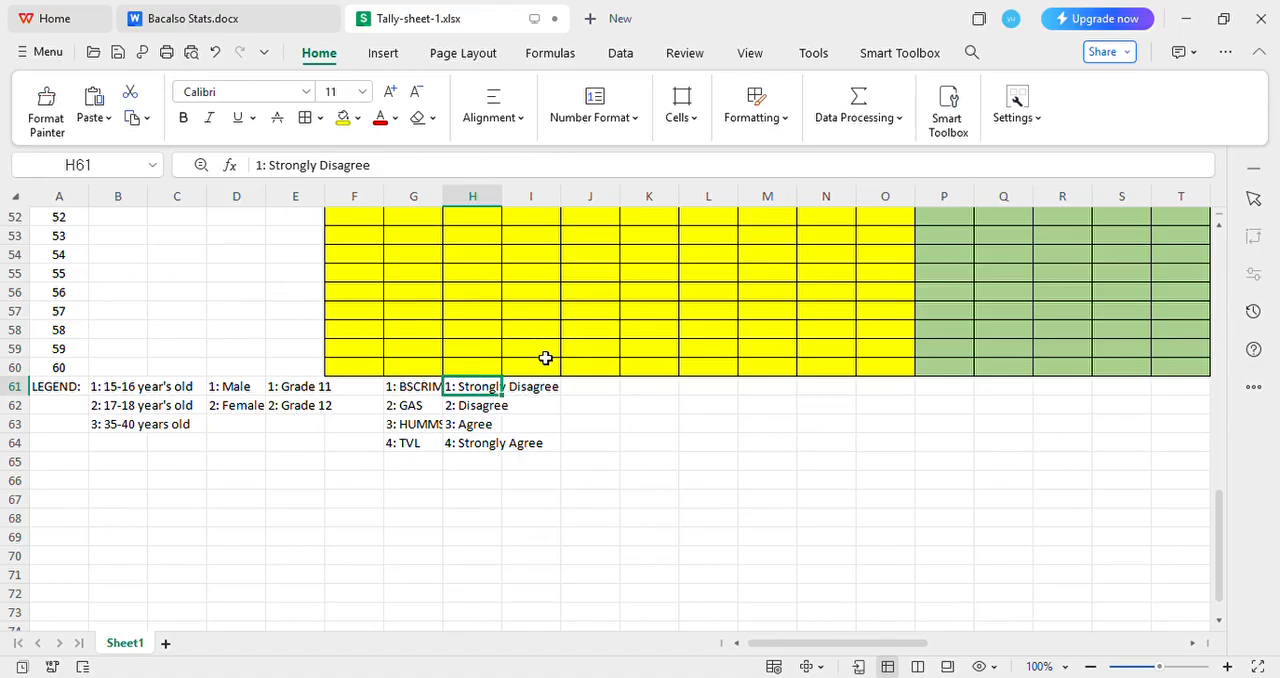
scroll(414, 586, up, 12)
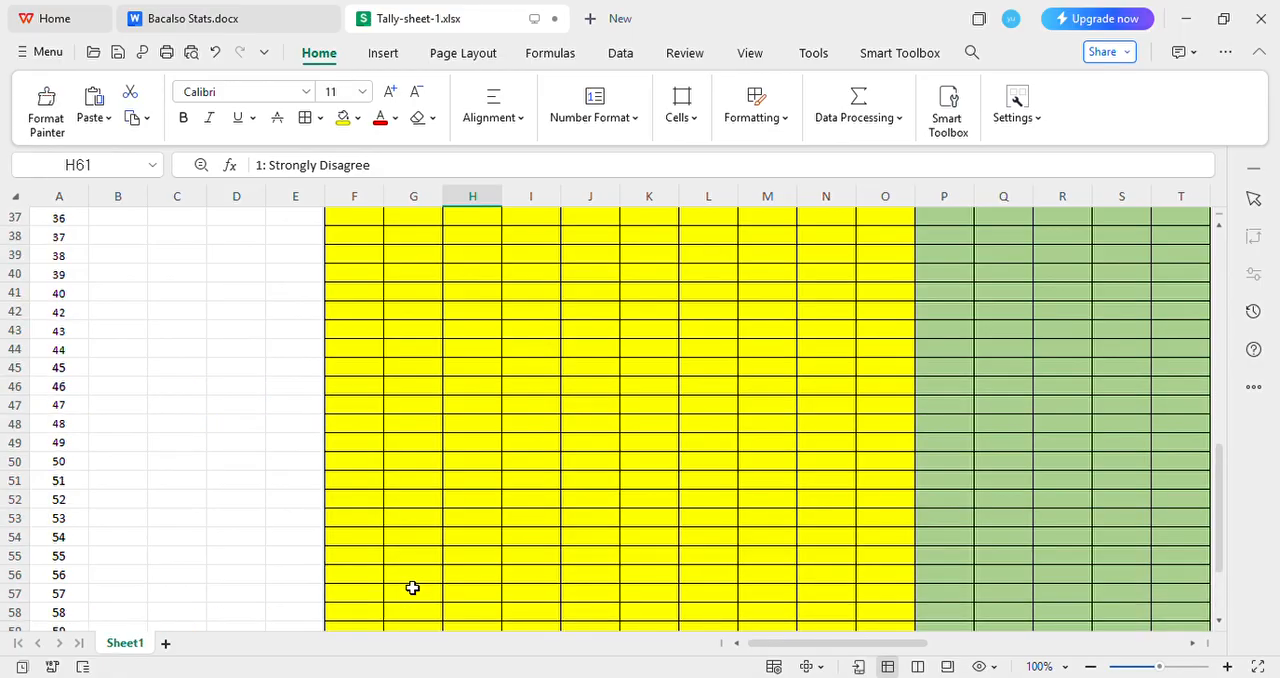
scroll(425, 558, up, 5)
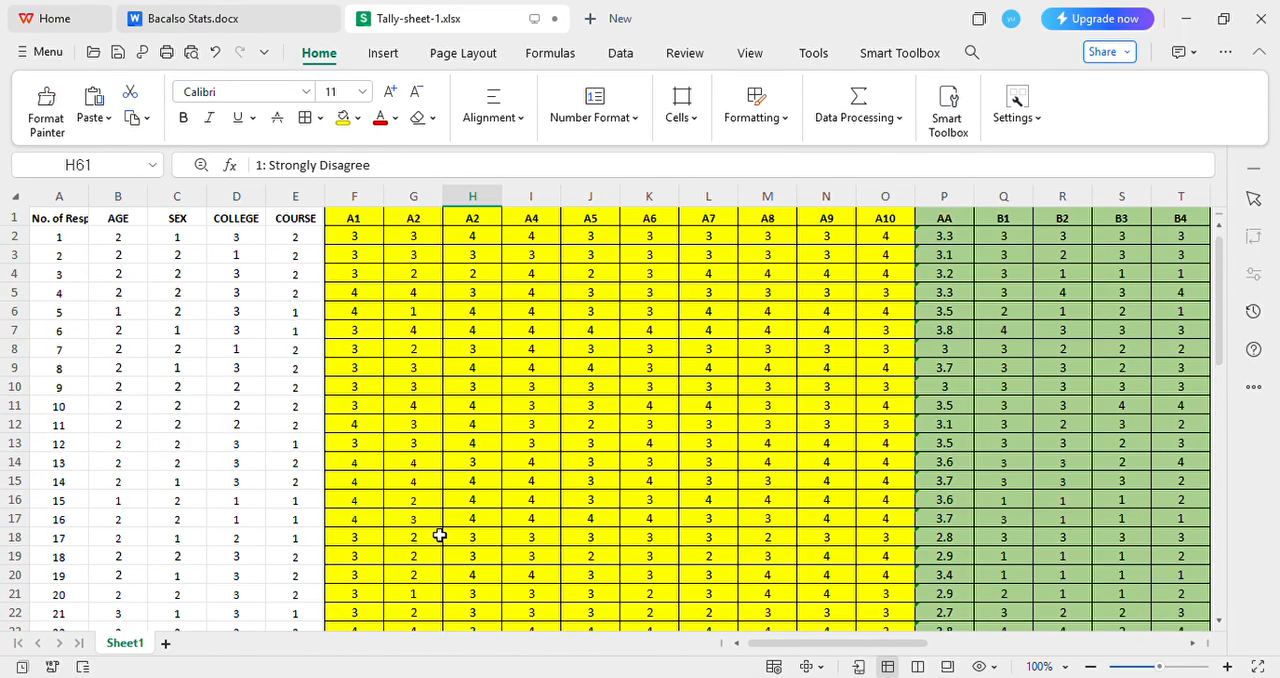
Review the yellow survey answers from A1 to A10 across the respondents, down to respondent 29
drag(374, 243, 374, 326)
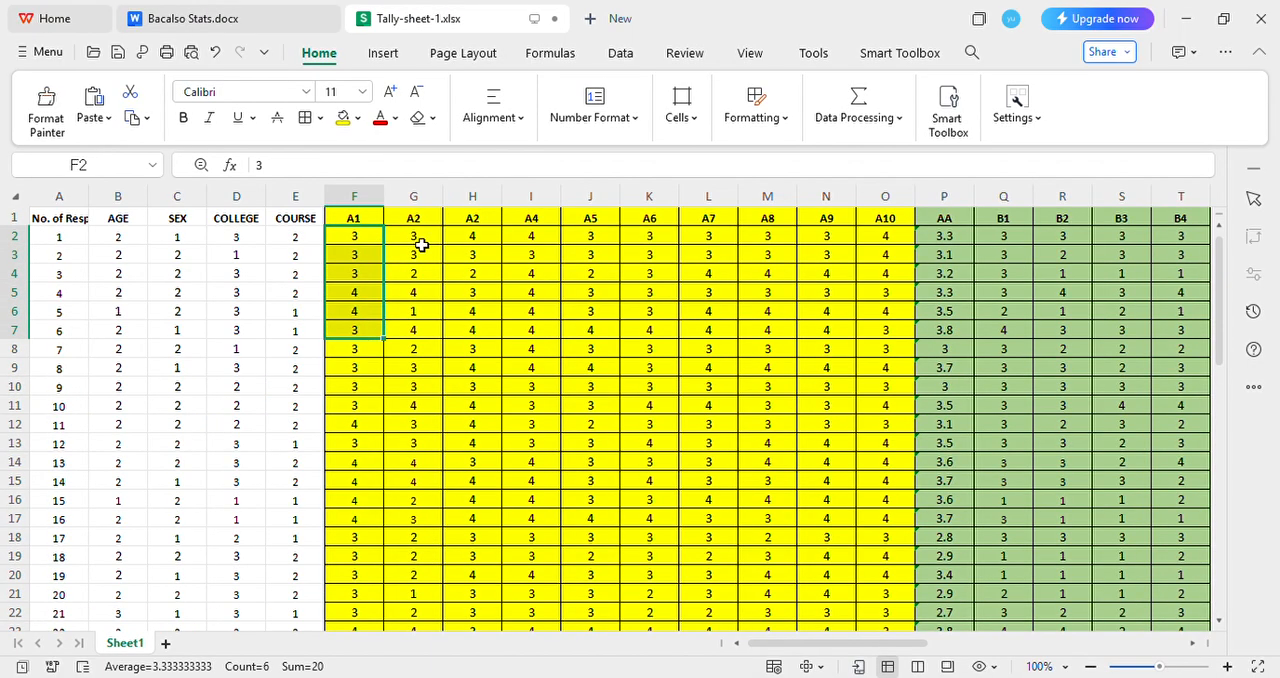
drag(420, 243, 410, 575)
scroll(437, 451, down, 7)
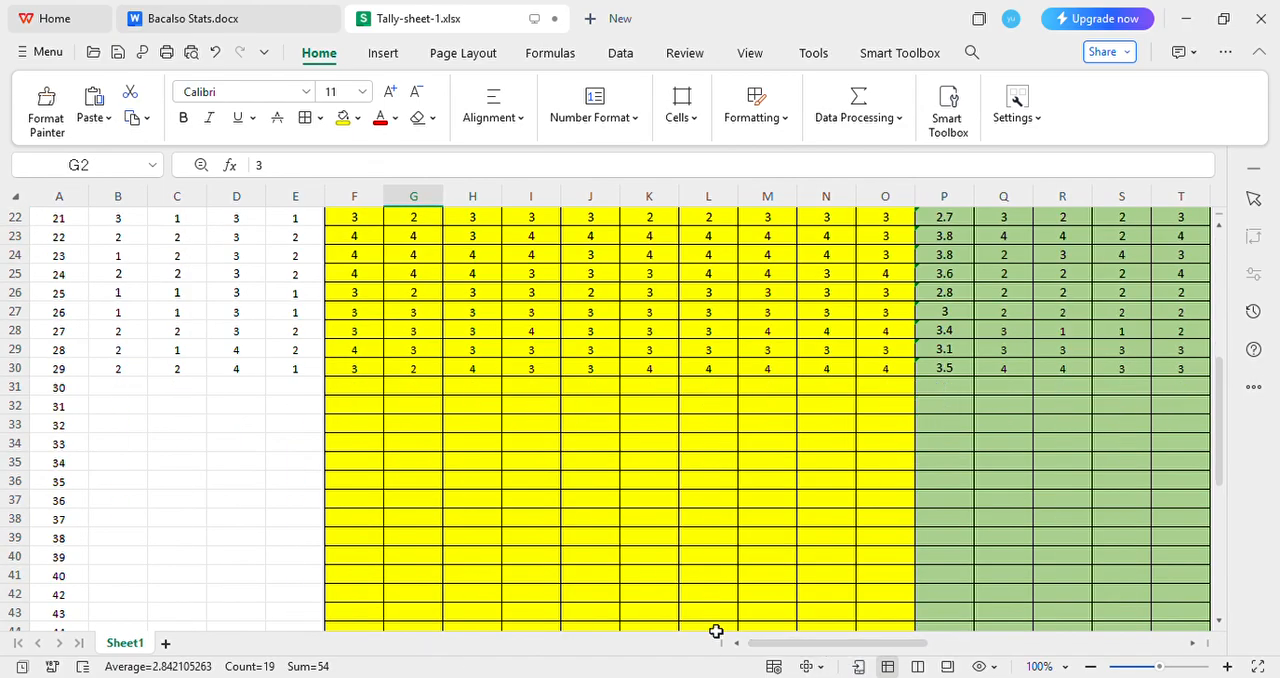
click(240, 453)
click(62, 372)
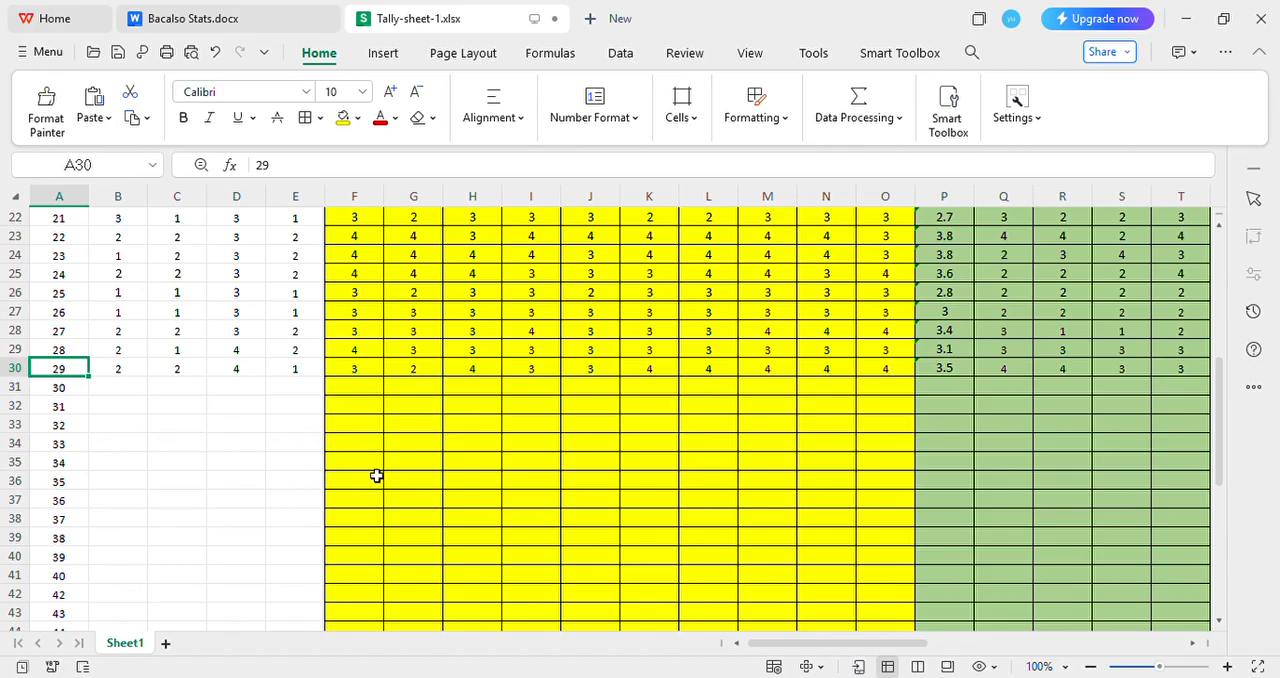
scroll(660, 381, up, 7)
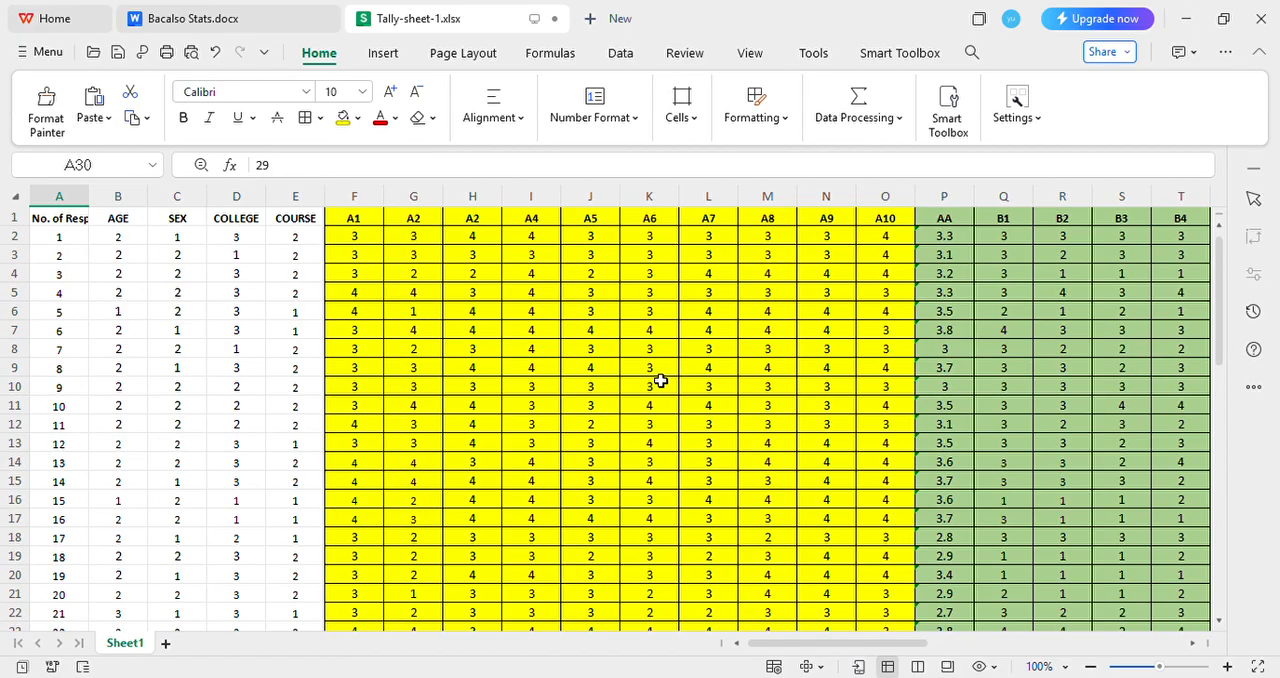
click(899, 262)
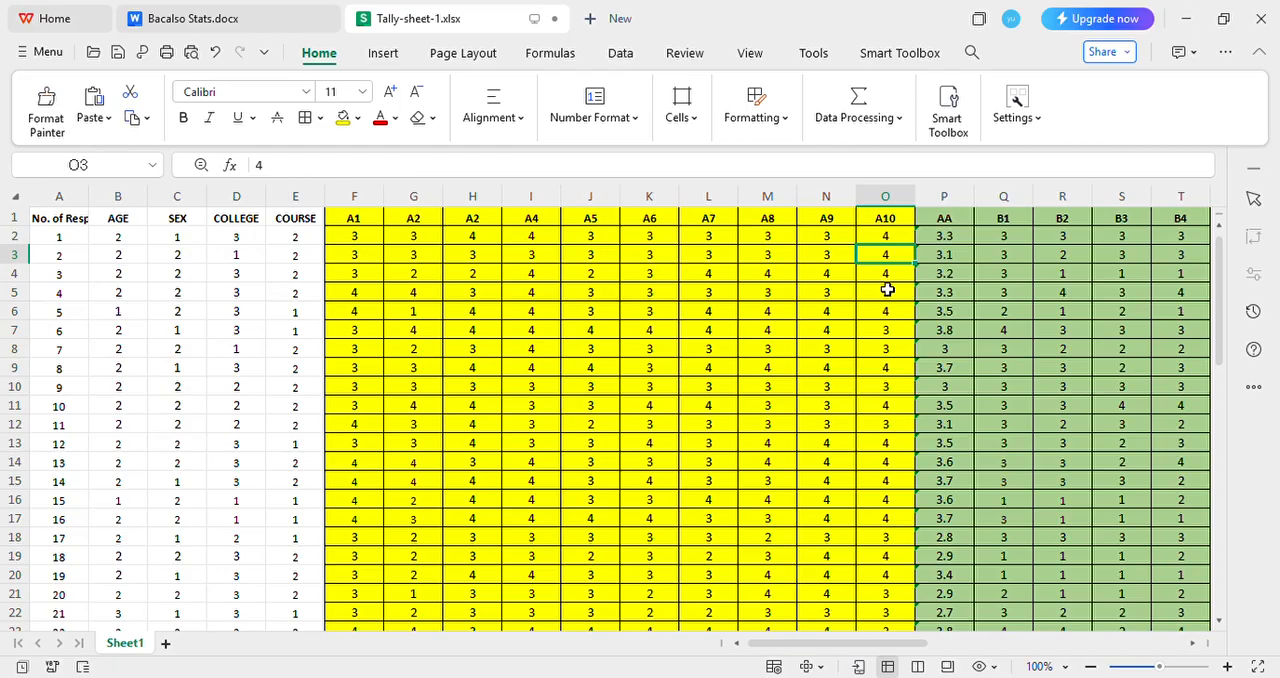
click(887, 236)
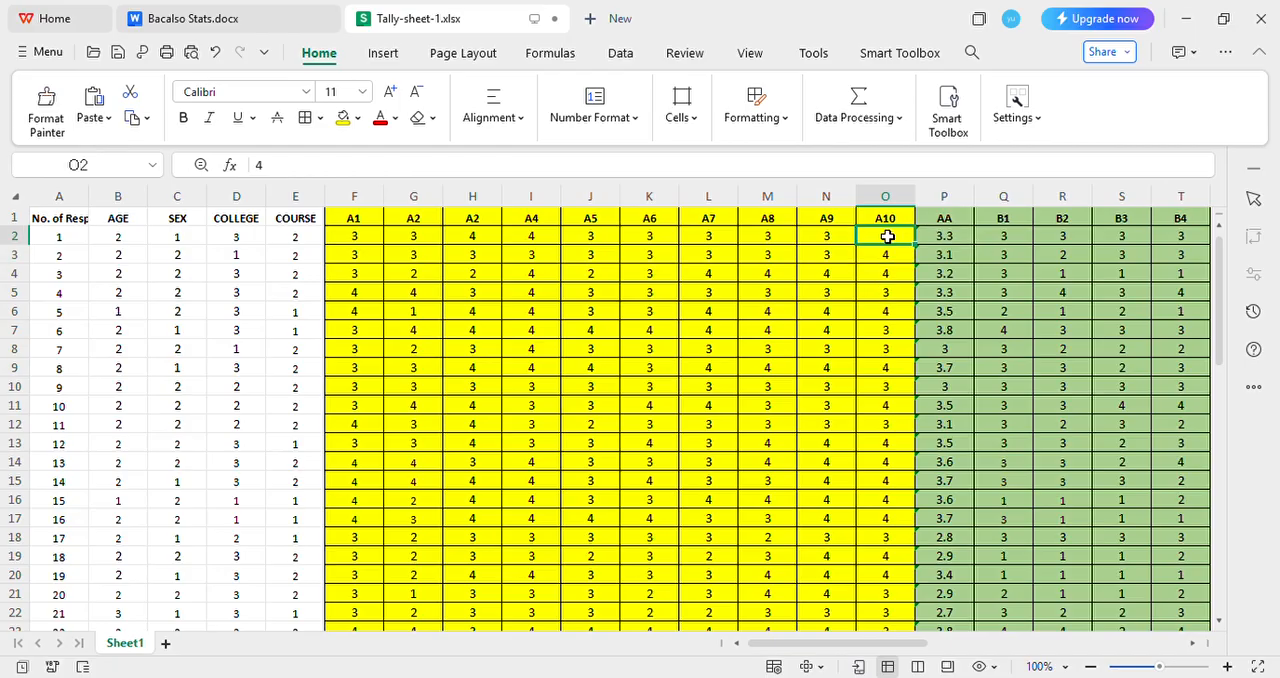
drag(354, 236, 898, 527)
scroll(899, 528, up, 4)
click(873, 330)
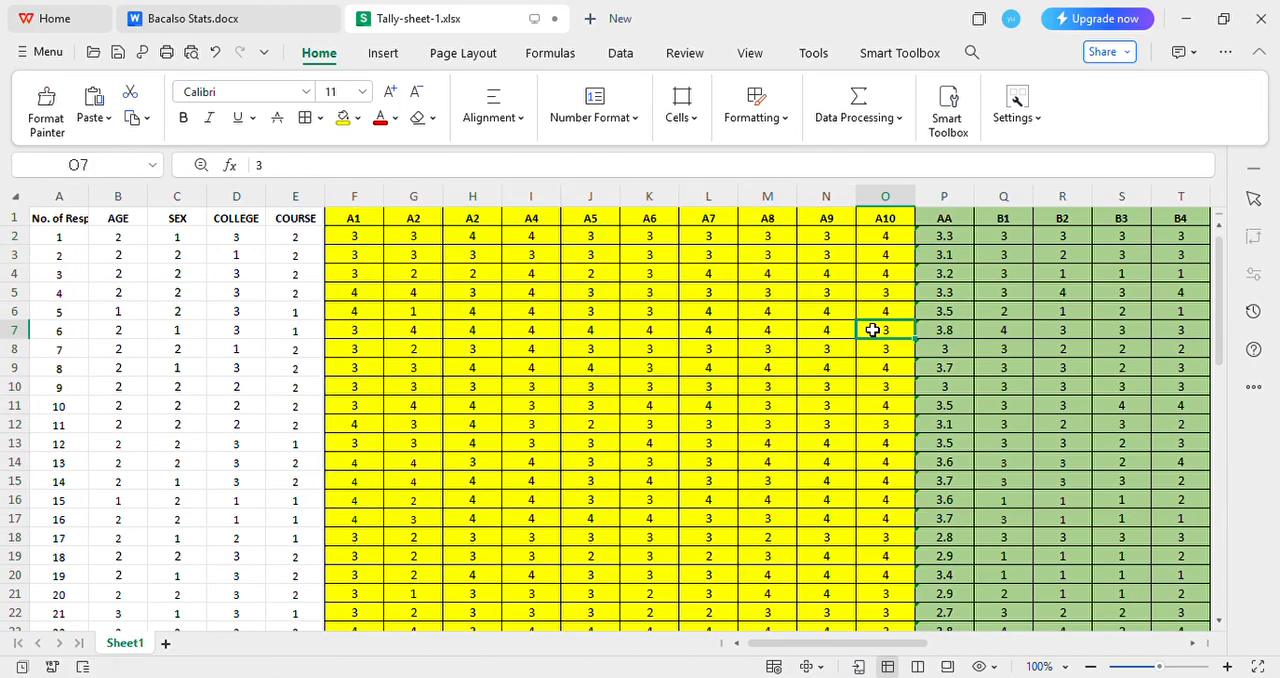
Enter =AVERAGE(F2:O2) in the first respondent's AA cell to average the A1 to A10 answers
click(944, 218)
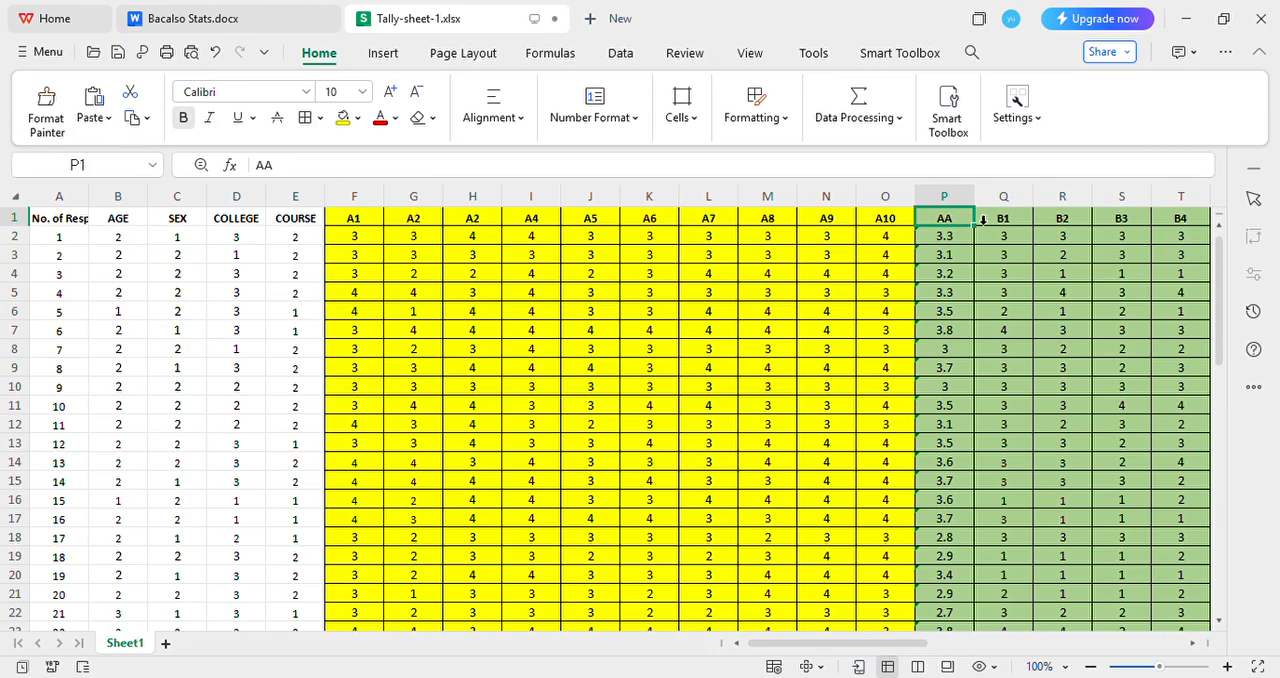
key(F2)
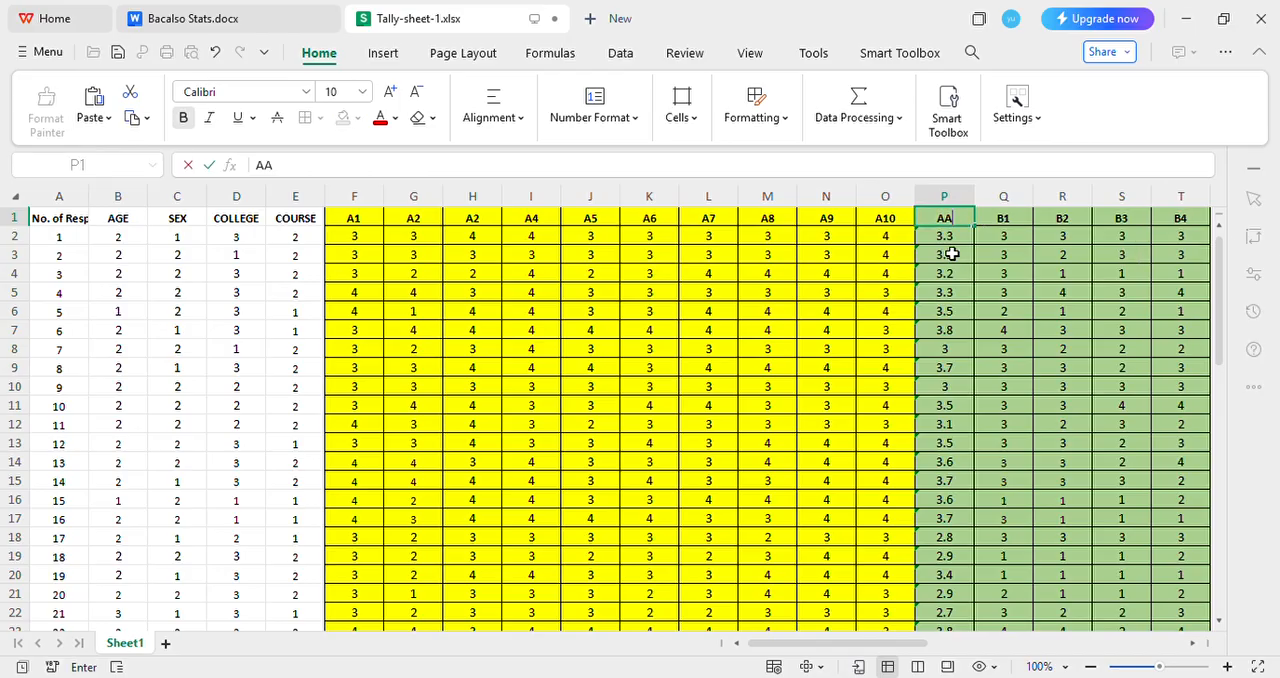
key(Return)
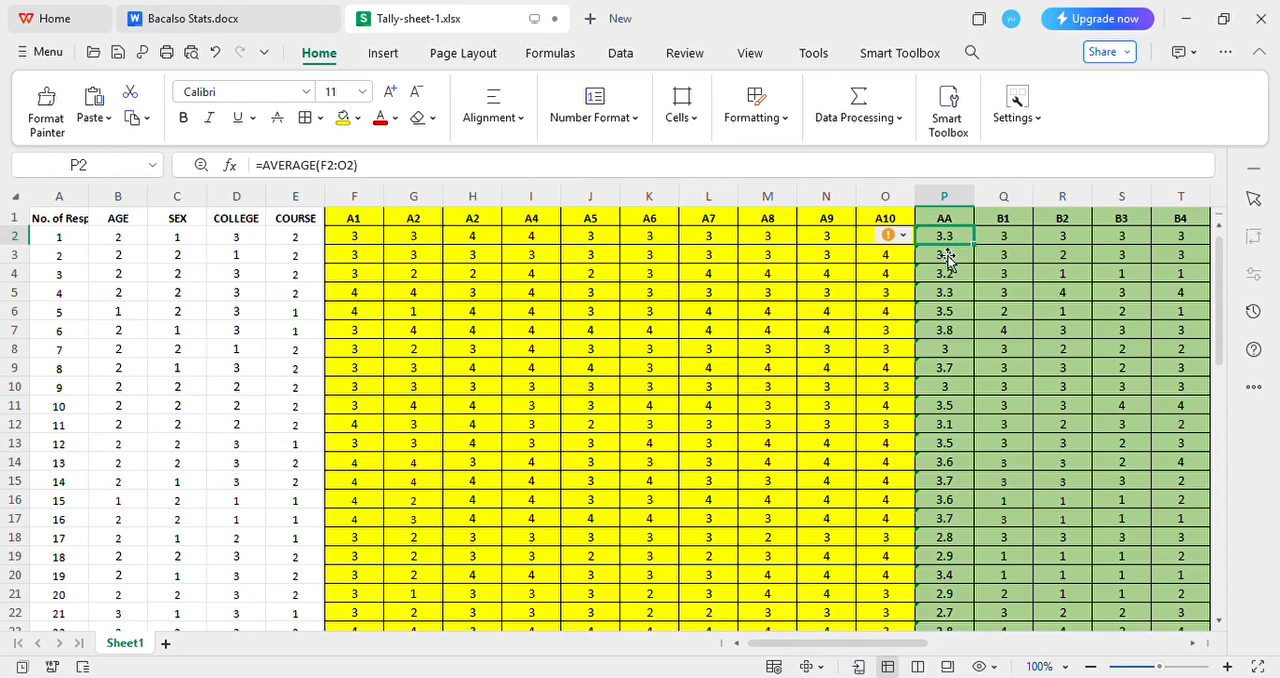
text(=)
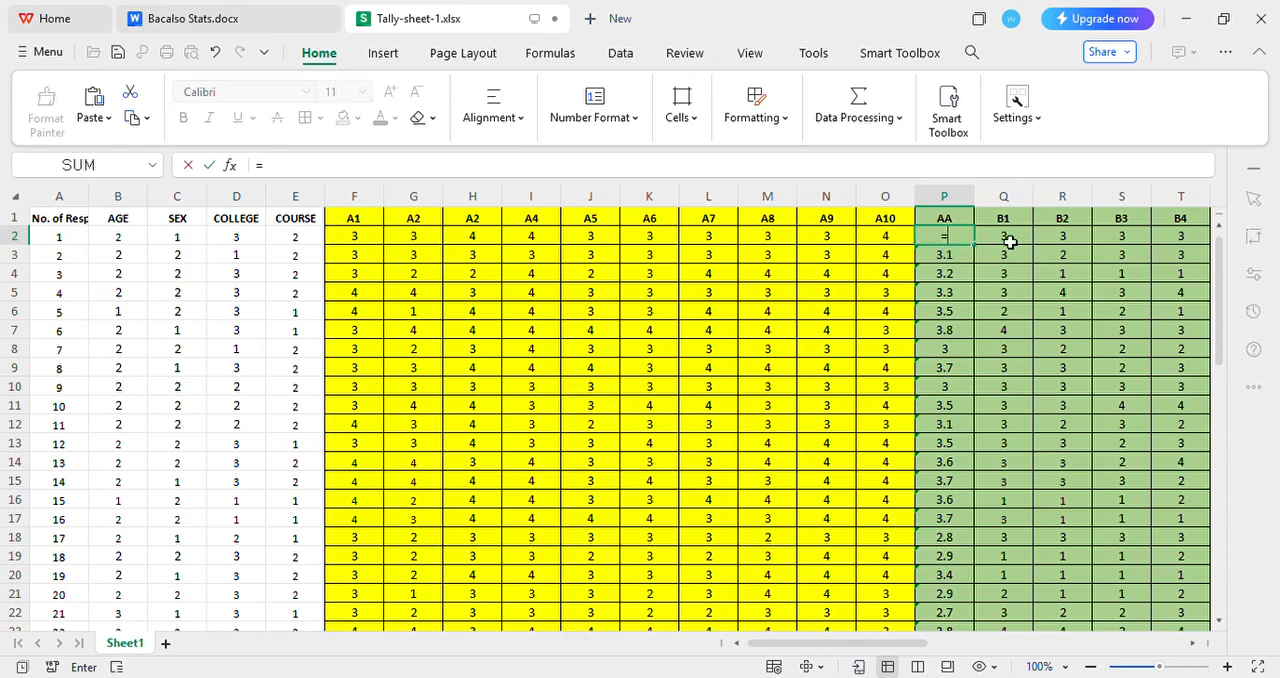
text(AVERAGE()
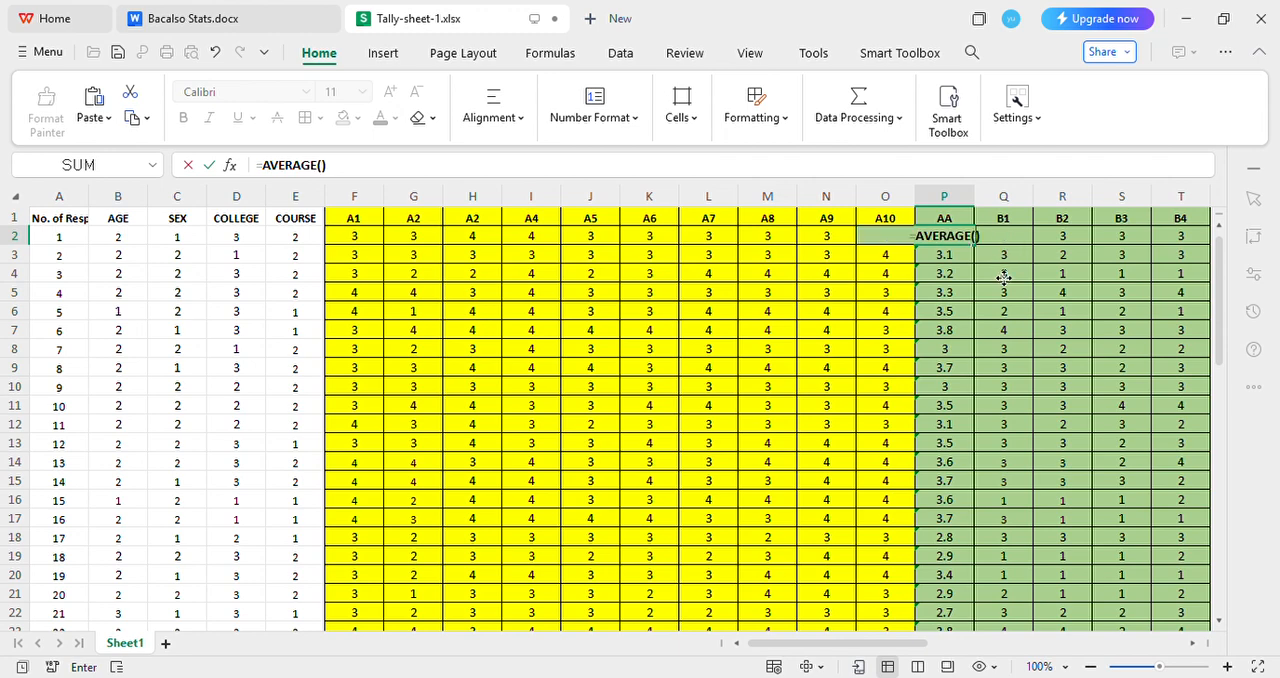
drag(346, 240, 880, 237)
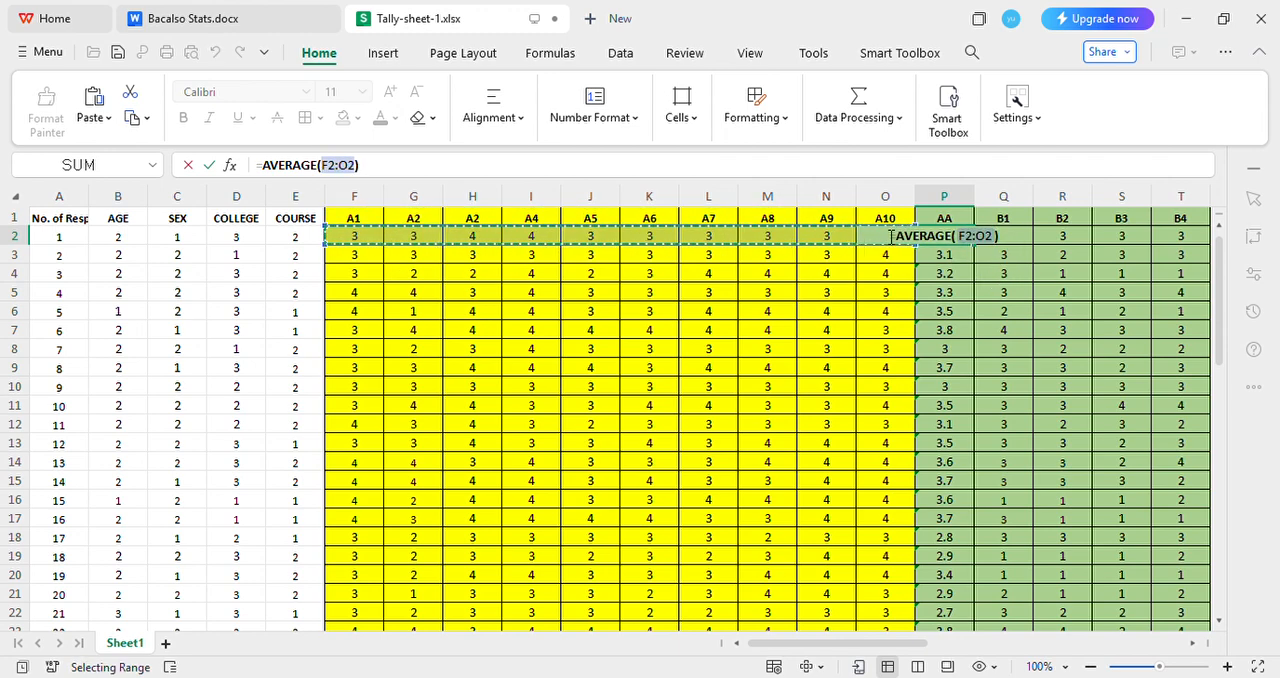
key(Return)
Fill the first respondent's AA average formula down through the row of respondent 29
click(948, 239)
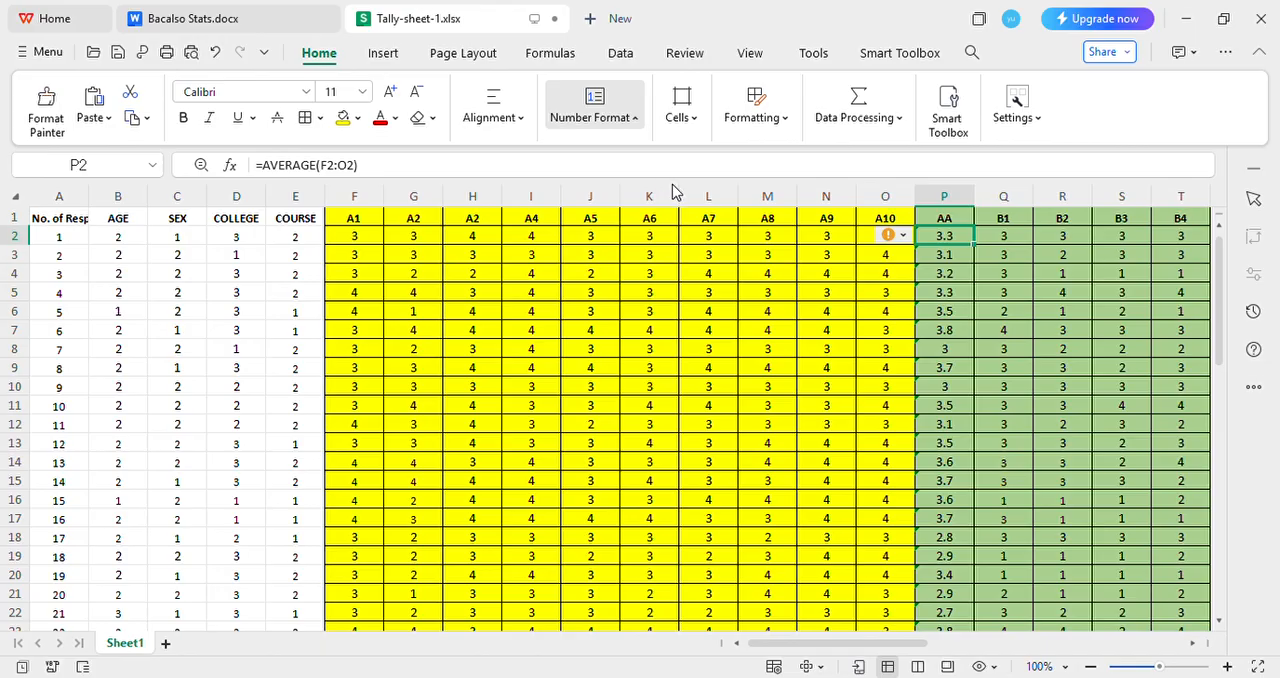
click(938, 311)
drag(957, 242, 965, 597)
scroll(905, 369, up, 3)
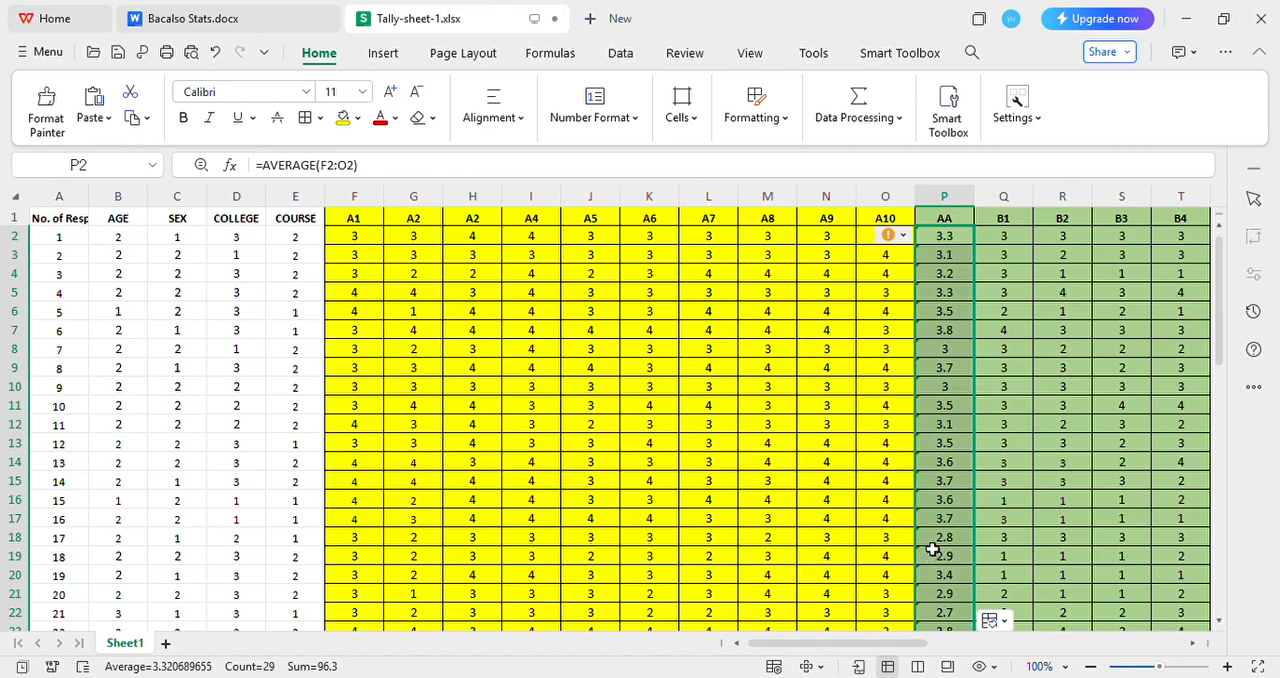
Enter =AVERAGE(Q2:Y2) in the first respondent's BB cell and fill it down through respondent 29 in row 30
drag(883, 645, 950, 660)
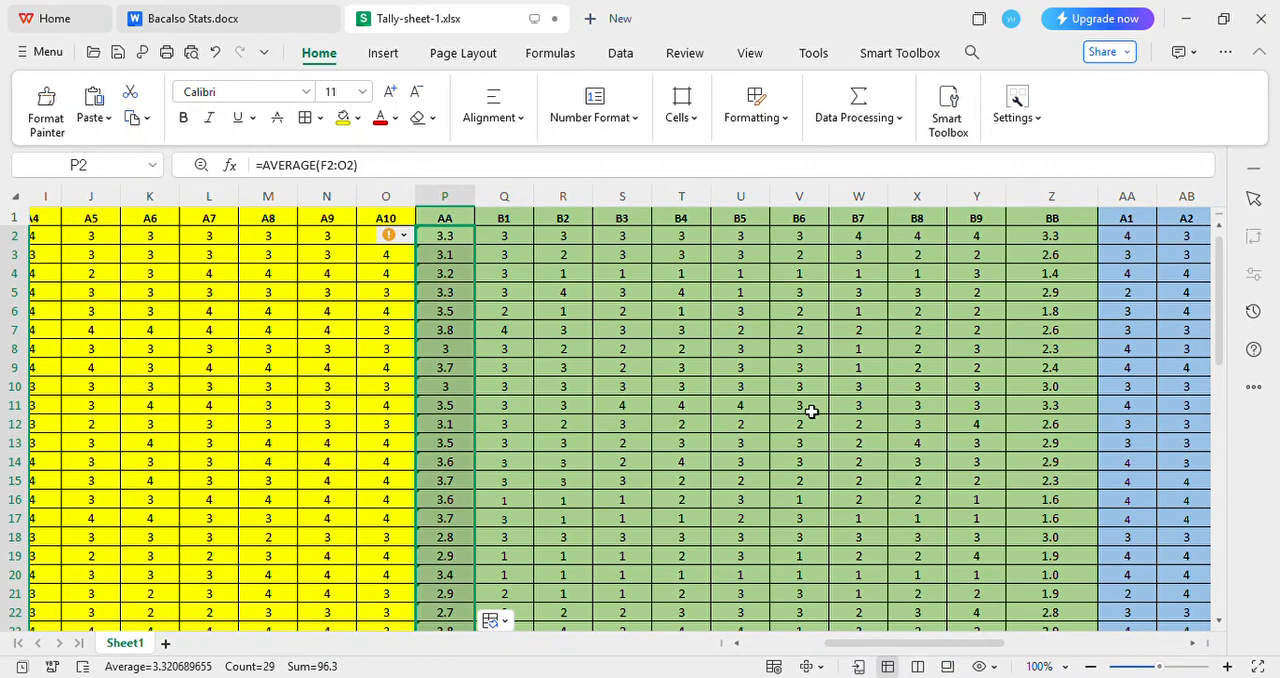
click(1080, 245)
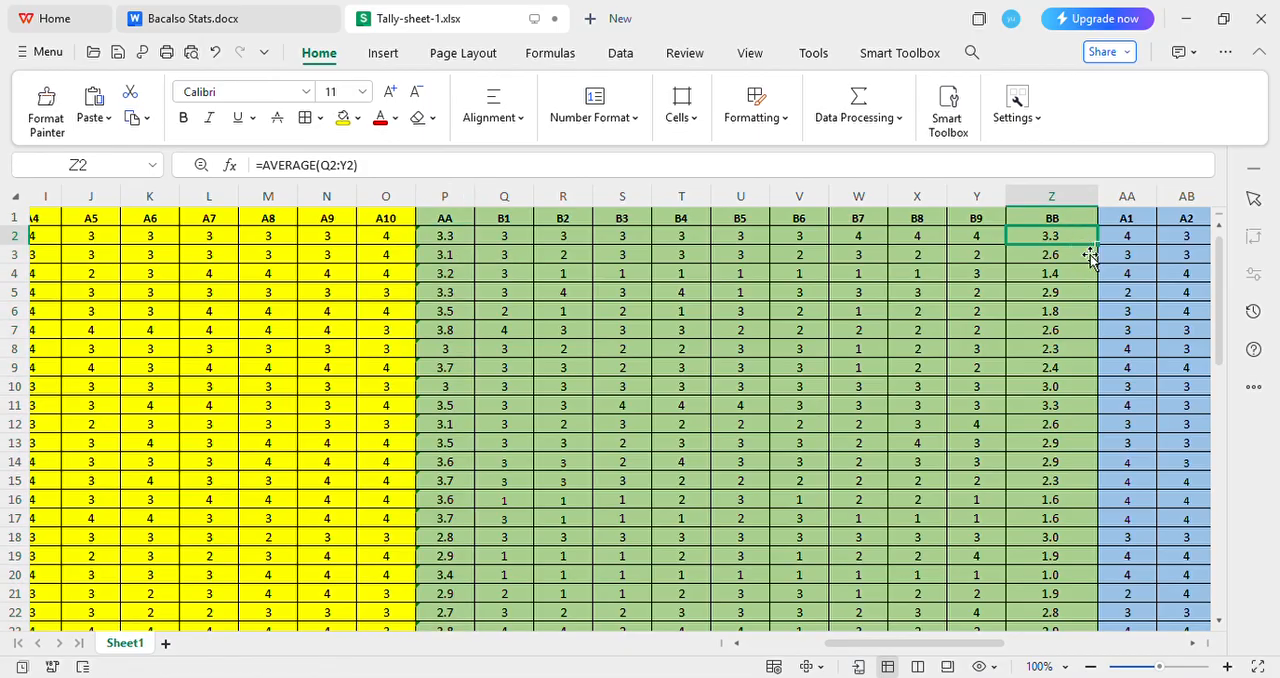
text(=)
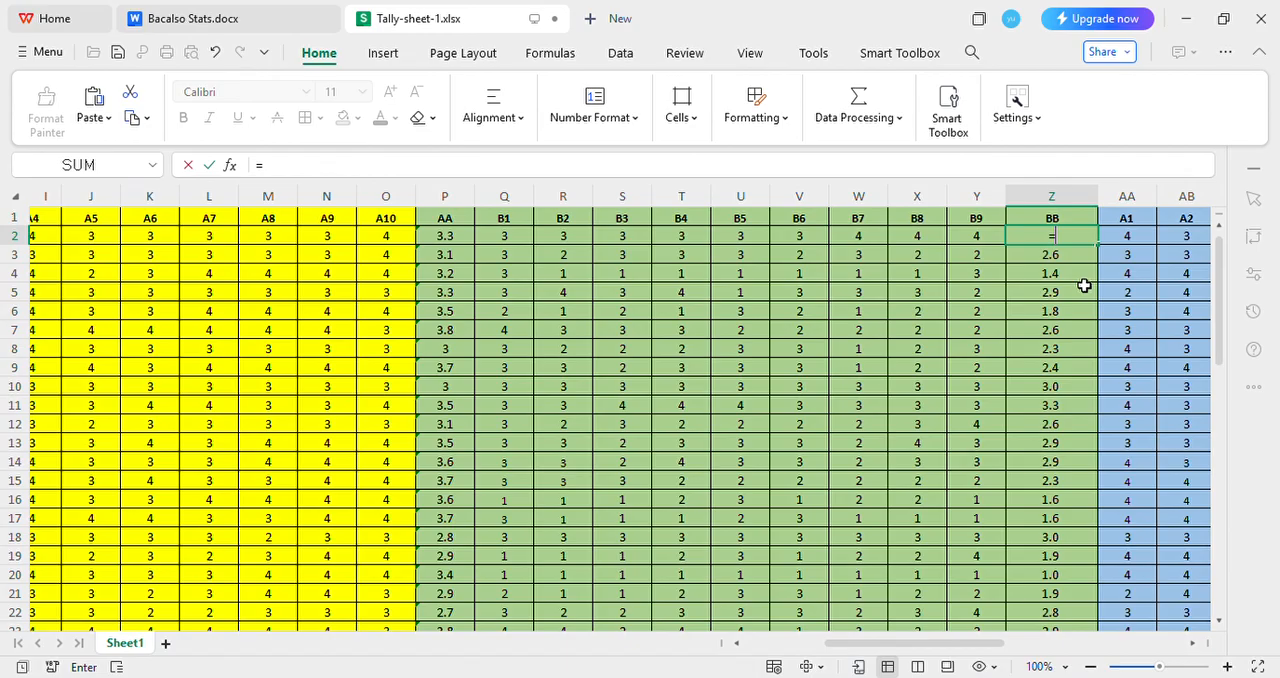
text(AVER)
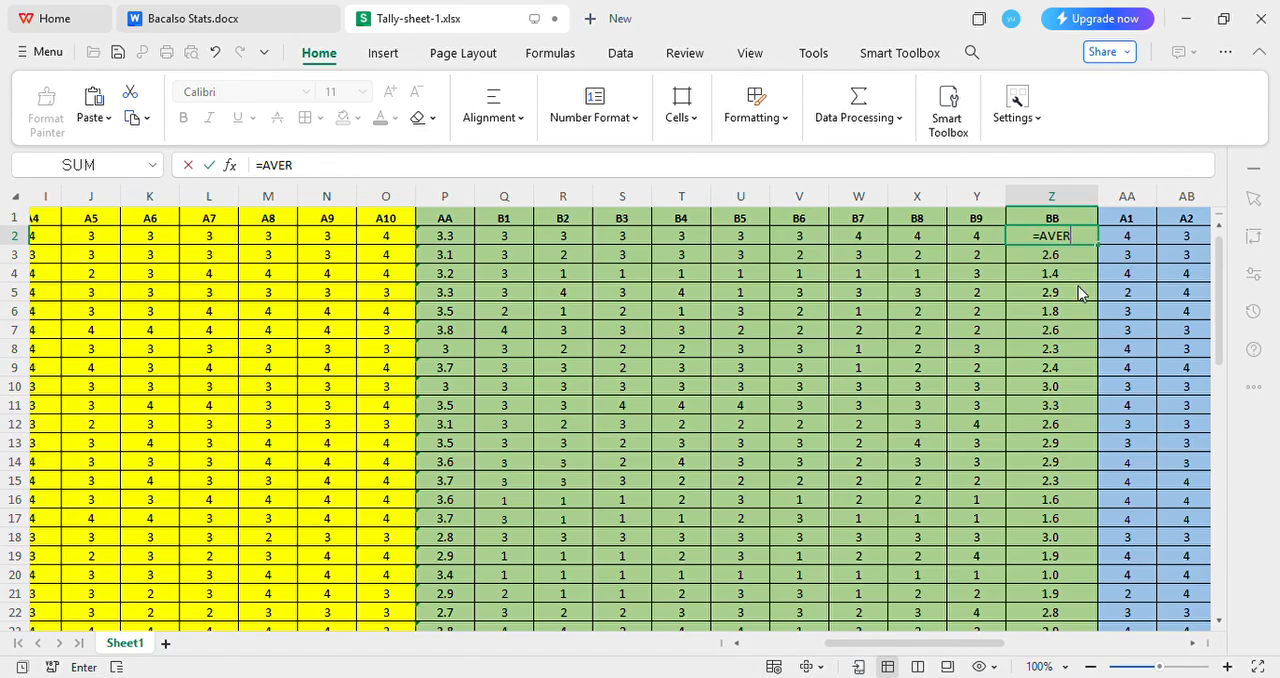
key(Tab)
click(528, 242)
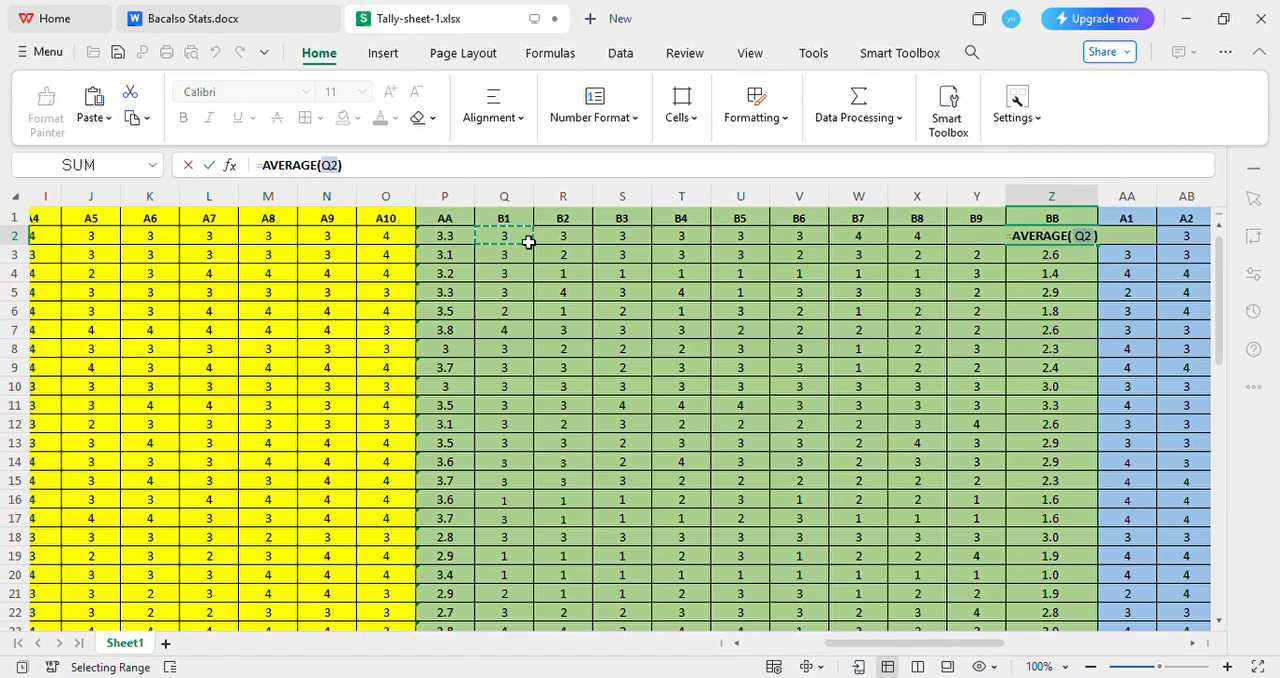
drag(528, 242, 974, 234)
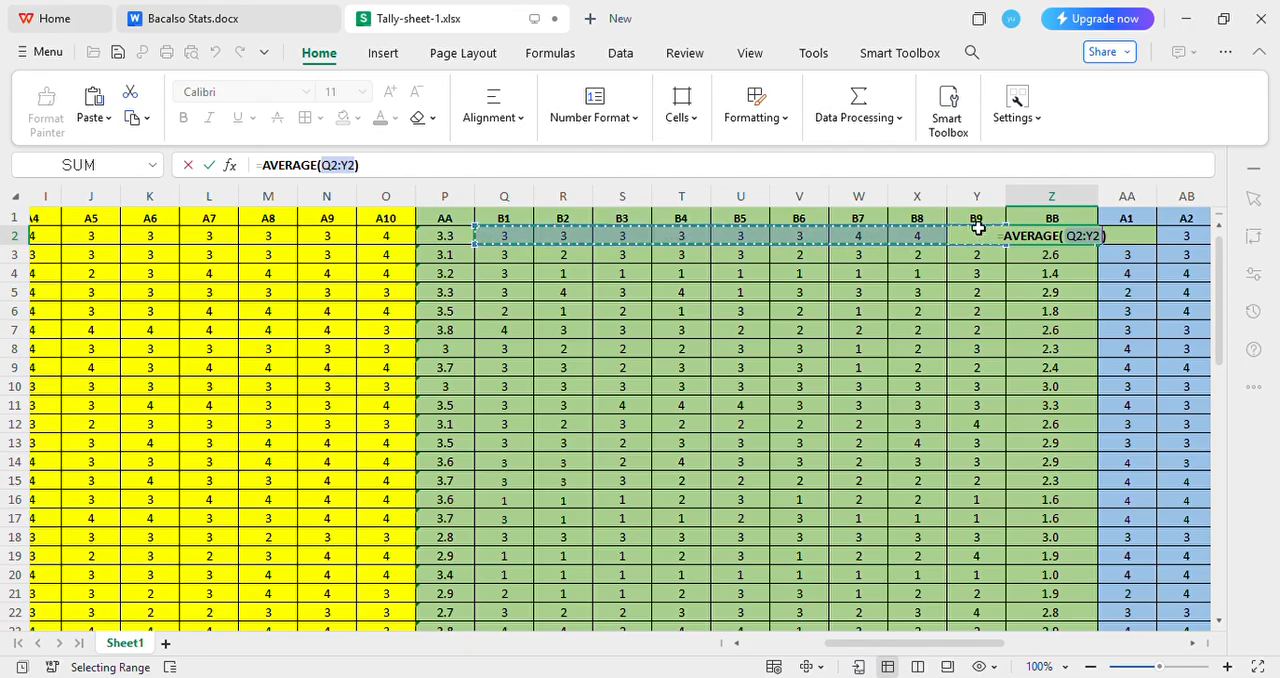
key(Return)
click(1043, 238)
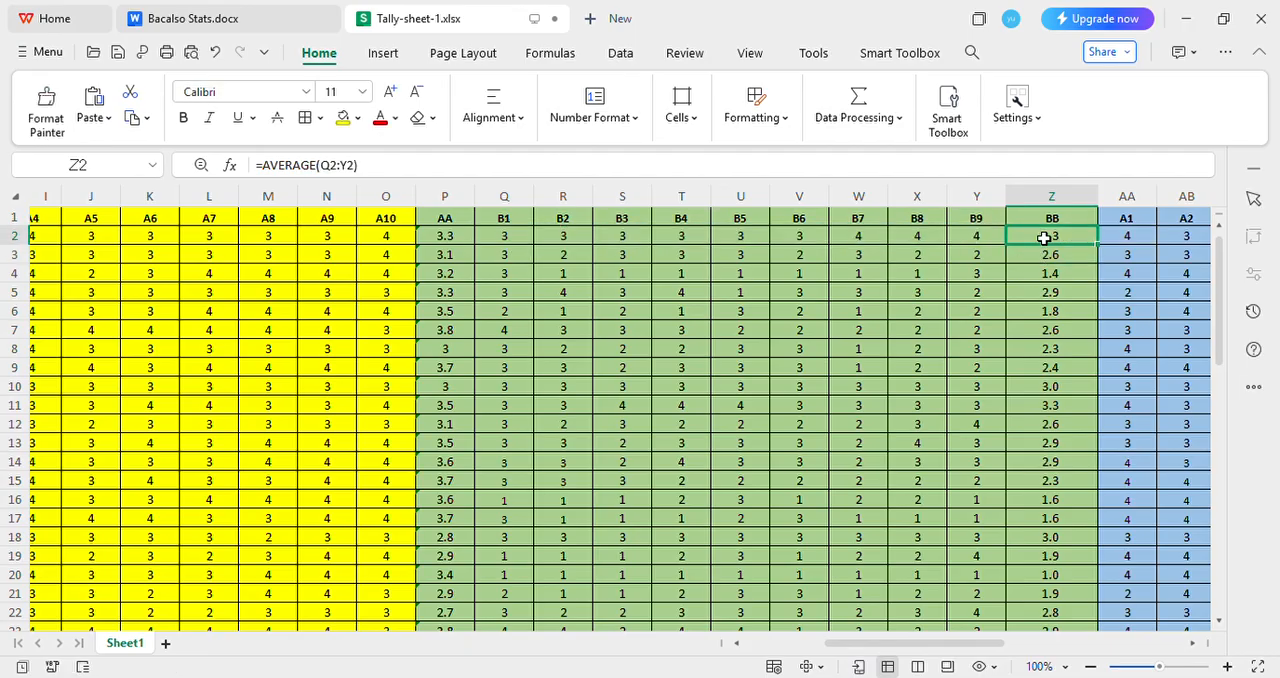
drag(1099, 257, 1067, 607)
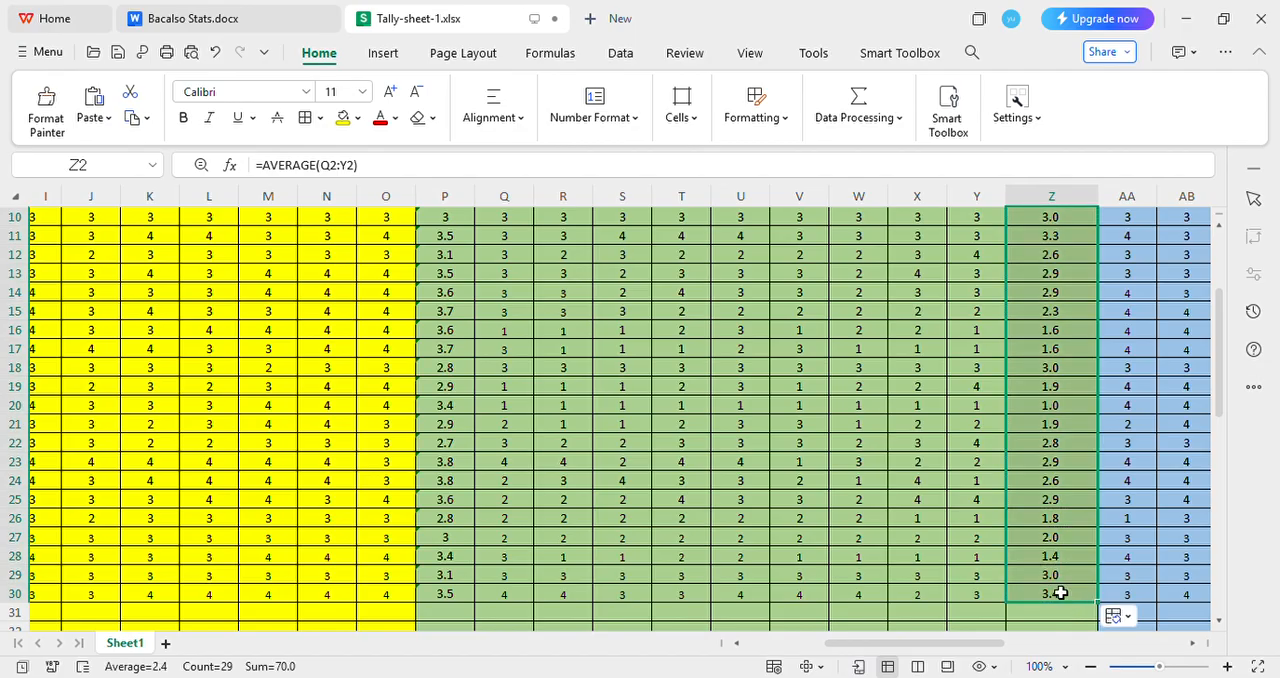
Rename the six blue answer column headers in AA1 to AF1 as C1, C2, C3, C4, C5 and C6
scroll(993, 652, right, 5)
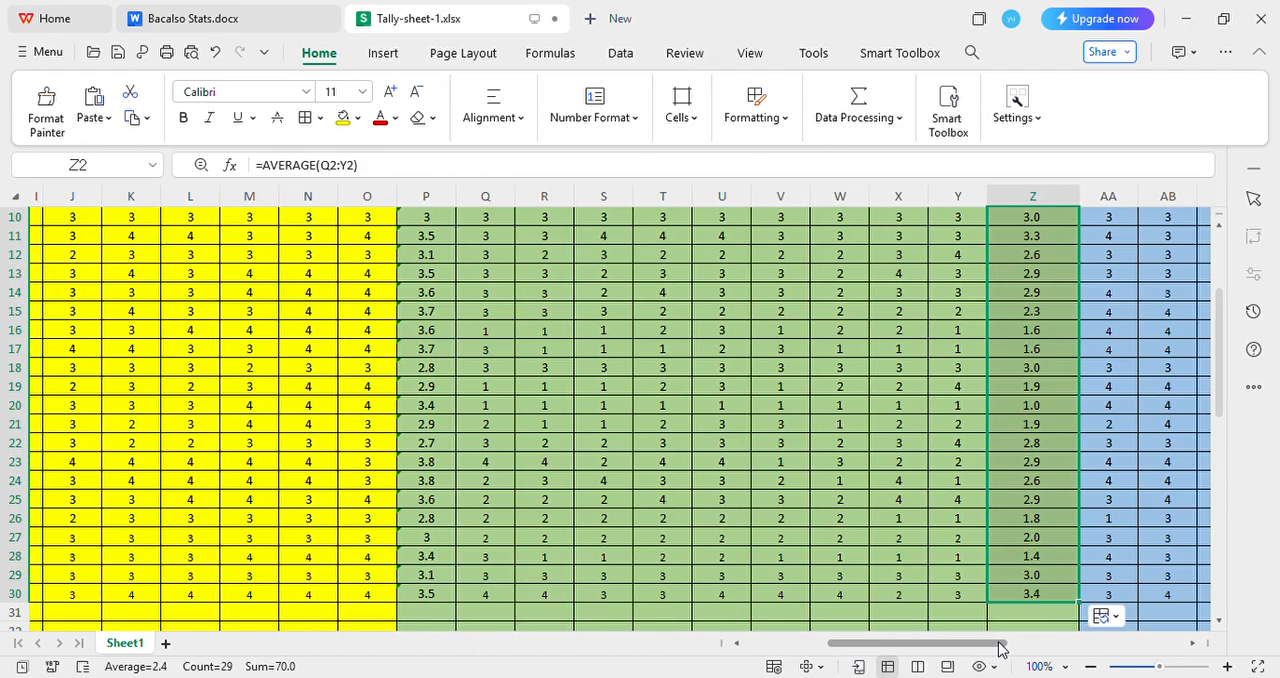
scroll(824, 460, up, 3)
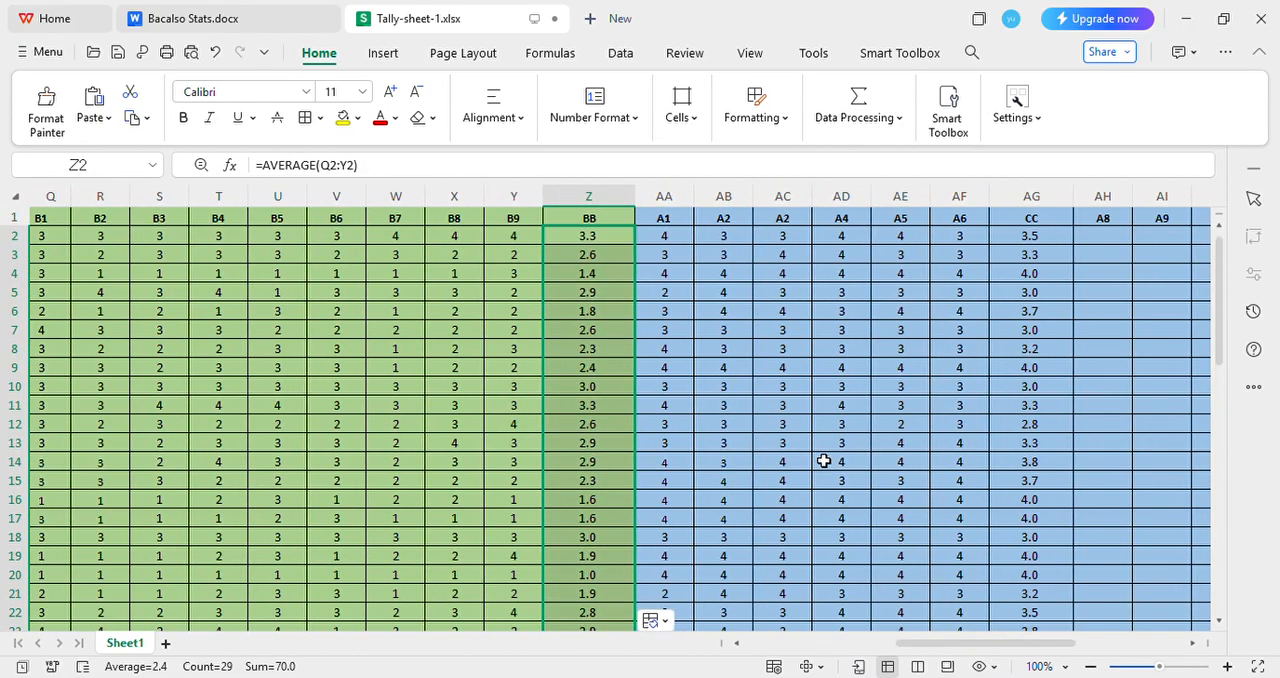
click(670, 218)
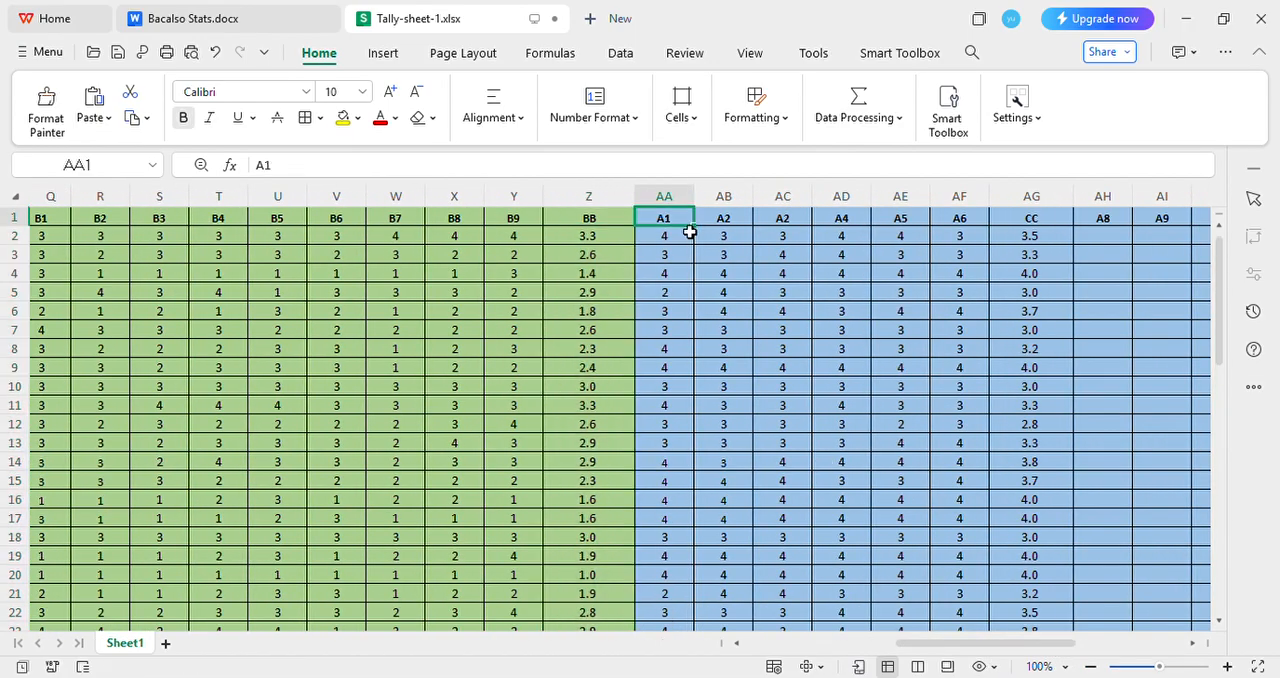
text(C1)
key(Tab)
text(C2)
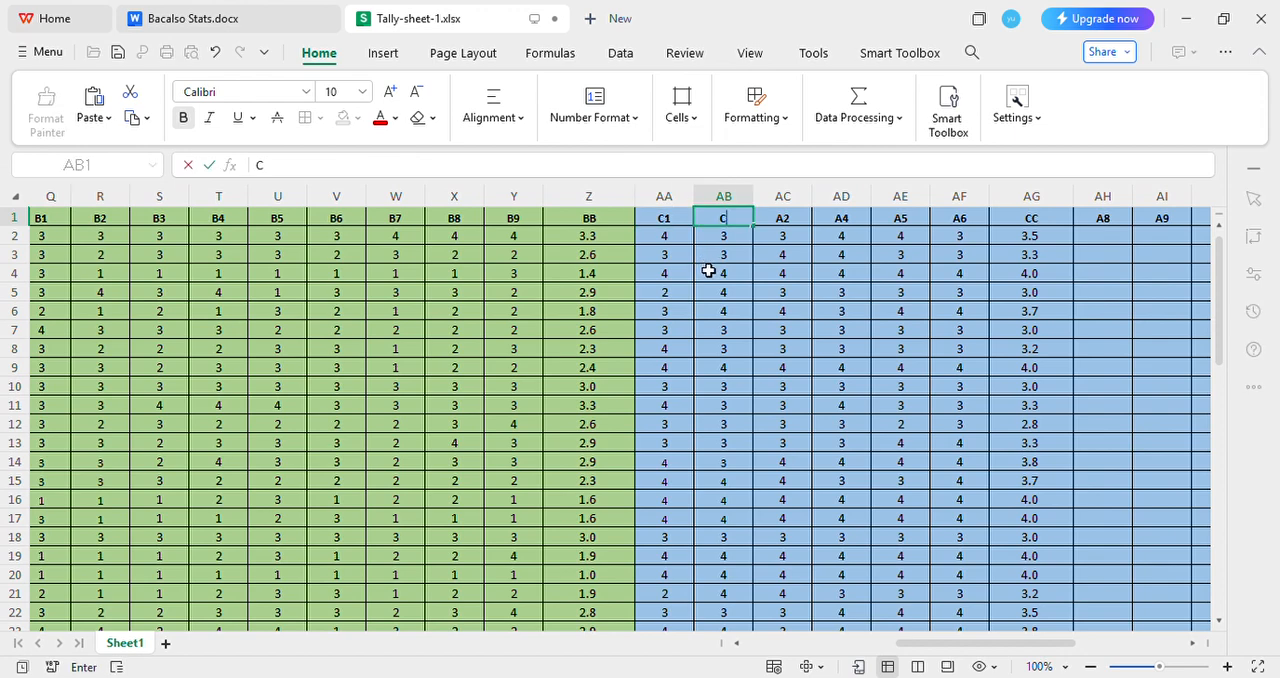
key(Tab)
text(C3)
key(Tab)
text(C4)
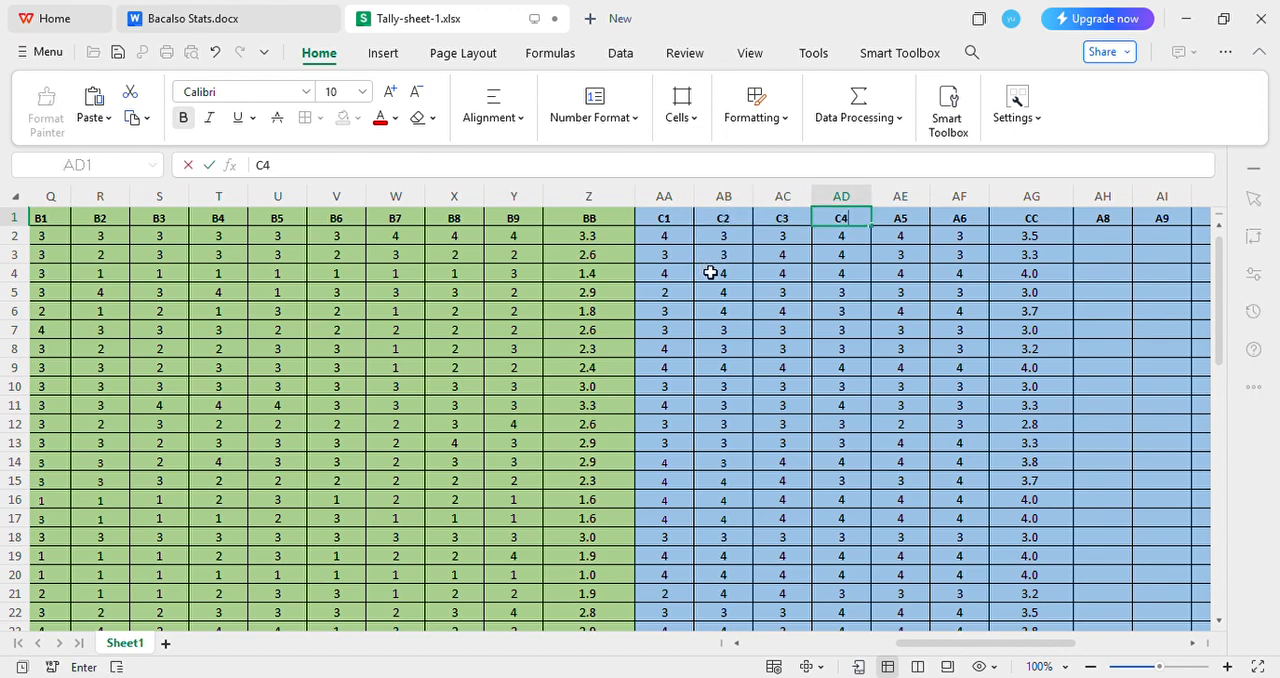
key(Tab)
text(C5)
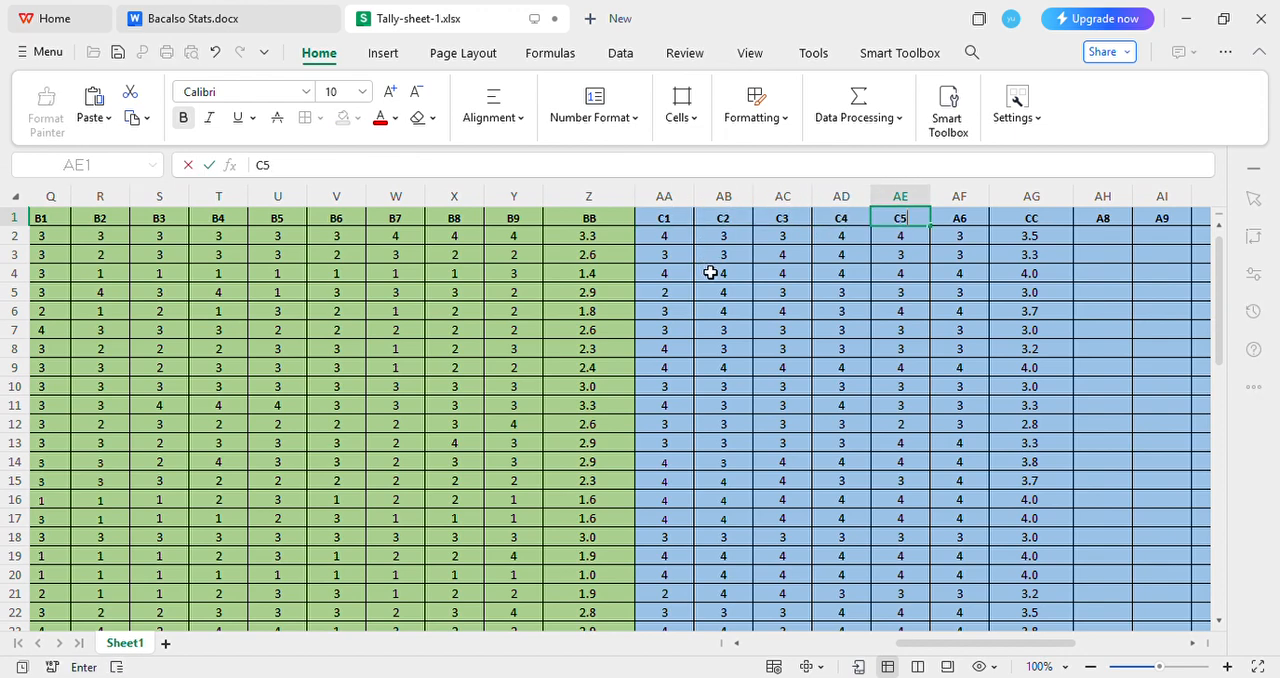
key(Tab)
text(C6)
key(Tab)
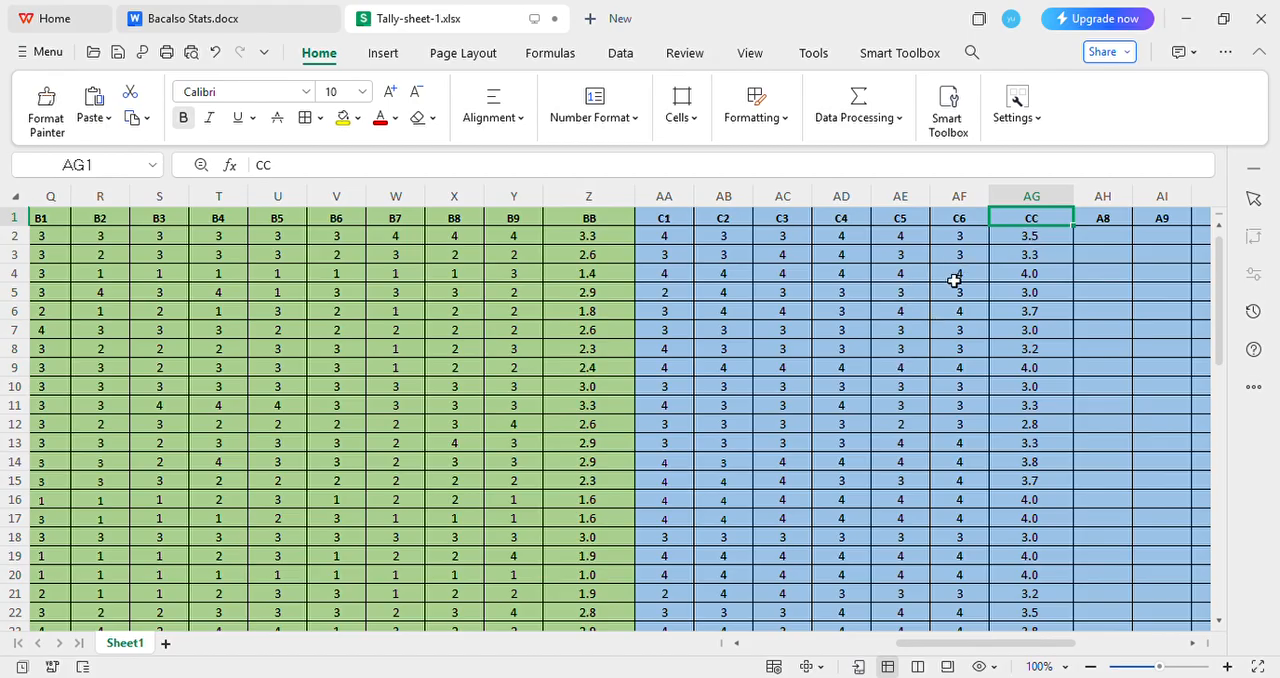
Enter =AVERAGE(AA2:AF2) in the first respondent's CC cell and fill it down through respondent 29 in row 30
click(1048, 243)
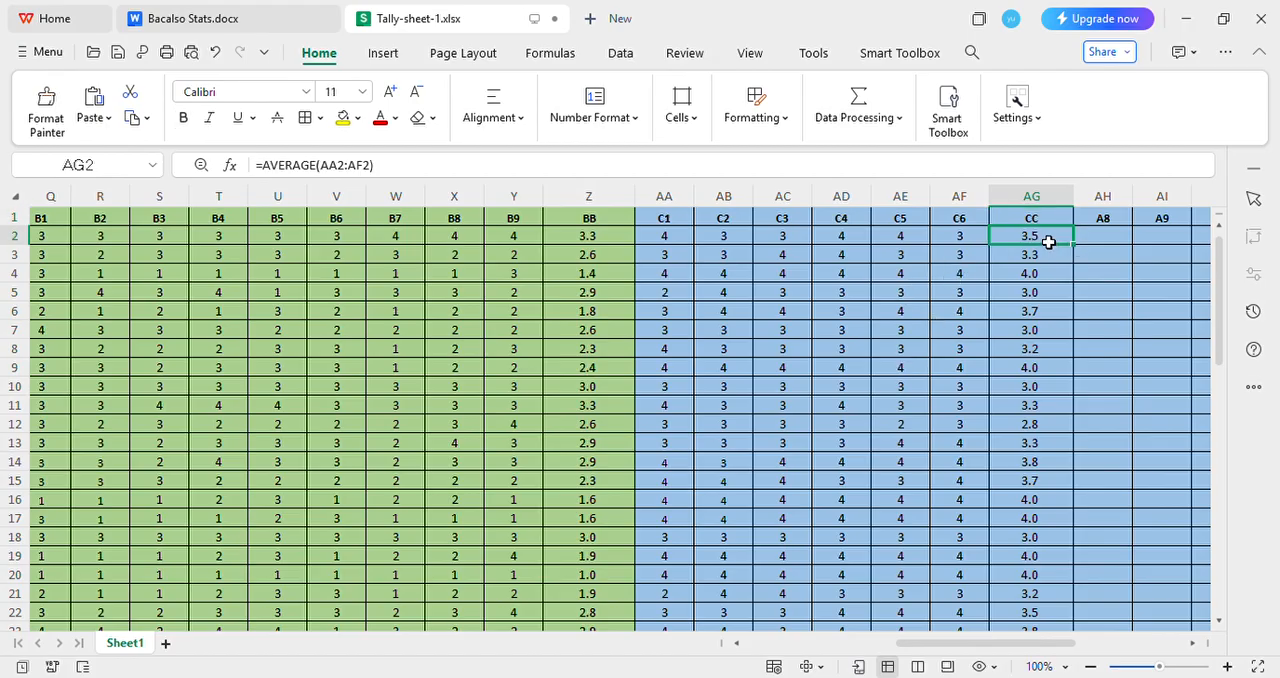
text(=AV)
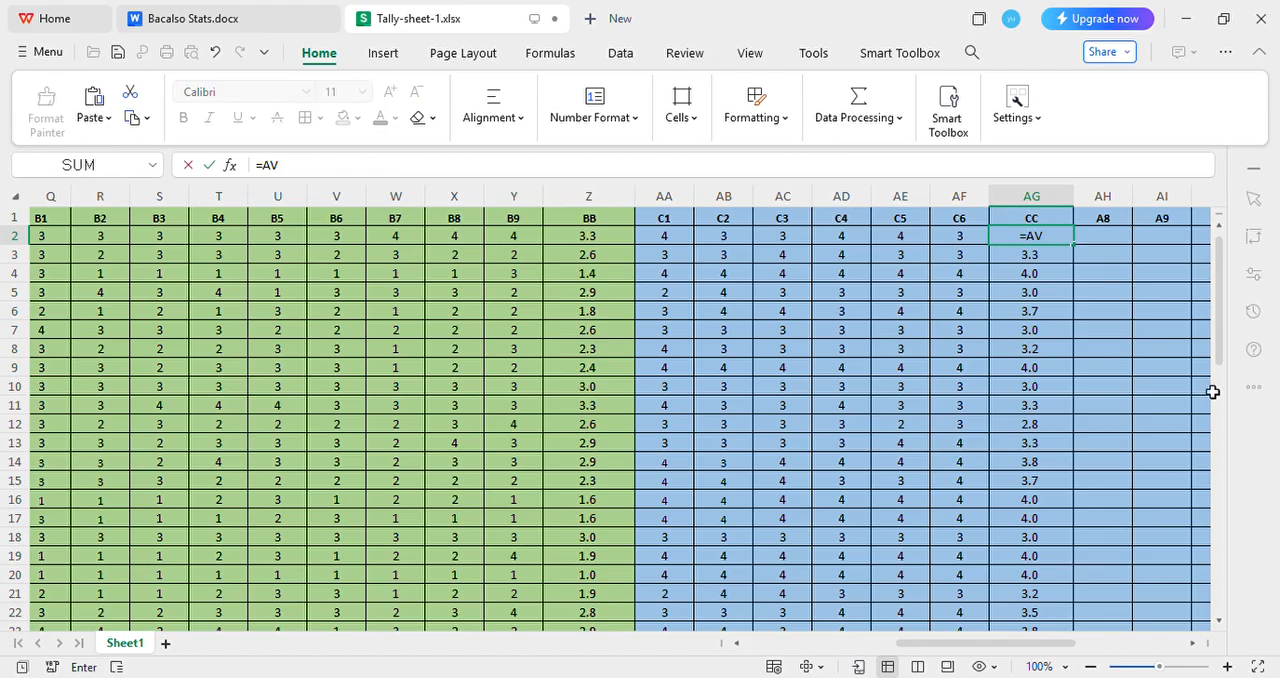
key(Tab)
drag(664, 238, 965, 244)
key(Return)
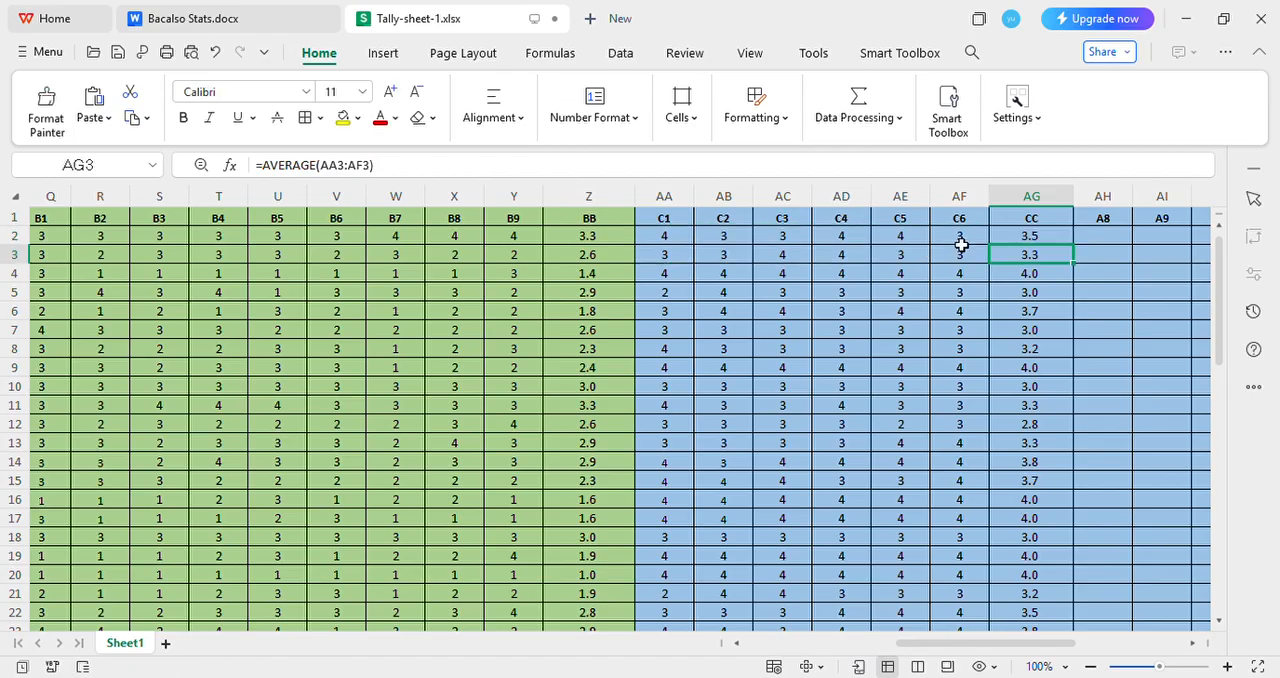
click(1043, 240)
drag(1073, 245, 324, 353)
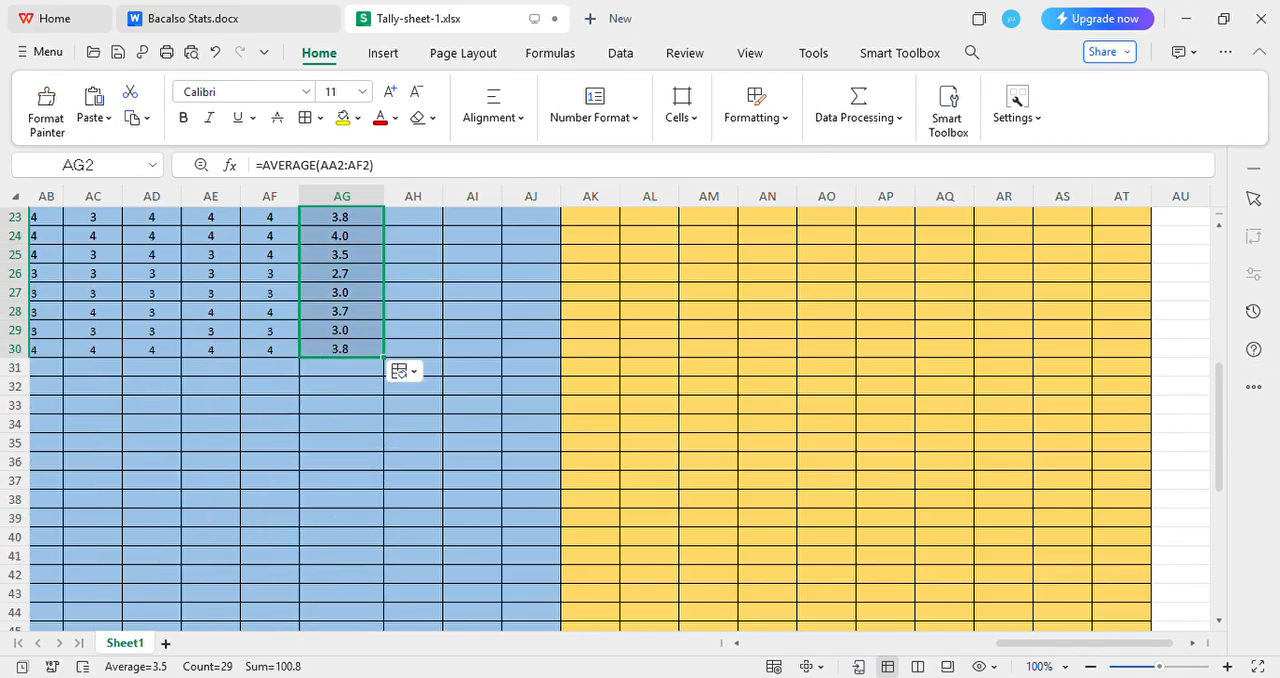
Review the AA, BB and CC average columns across the tally sheet from the first respondent's row
drag(1040, 644, 715, 637)
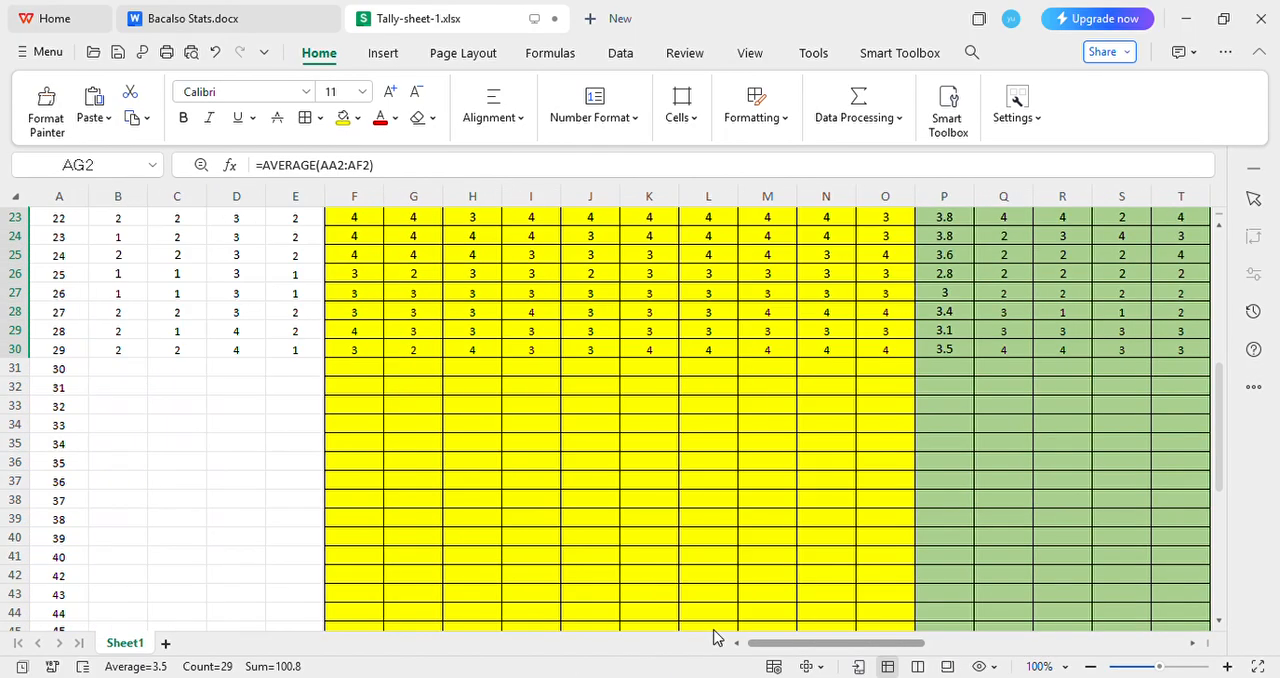
scroll(283, 389, up, 7)
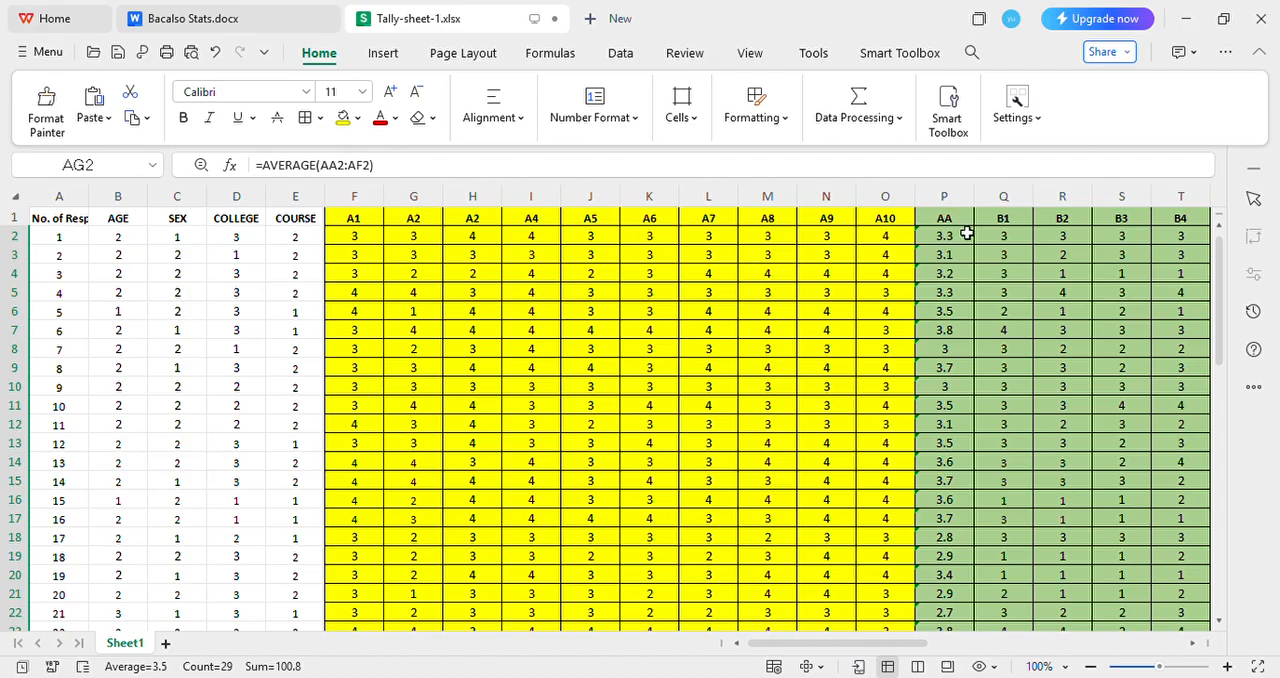
drag(908, 644, 1085, 648)
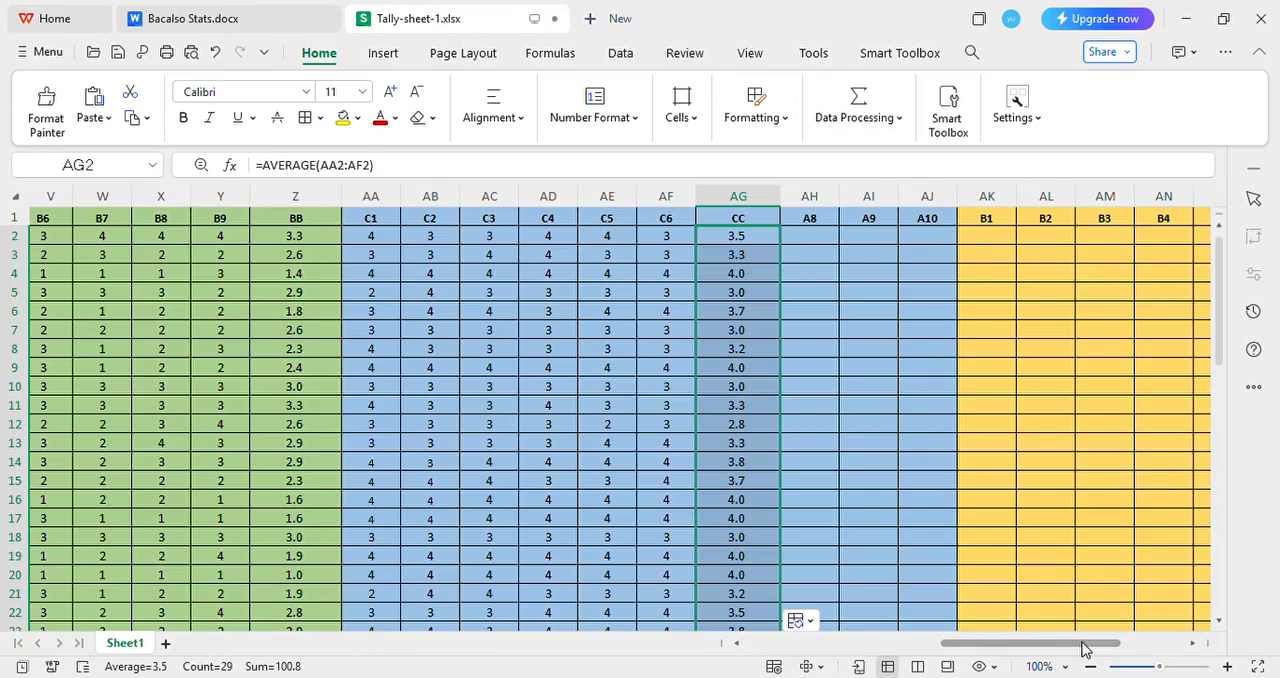